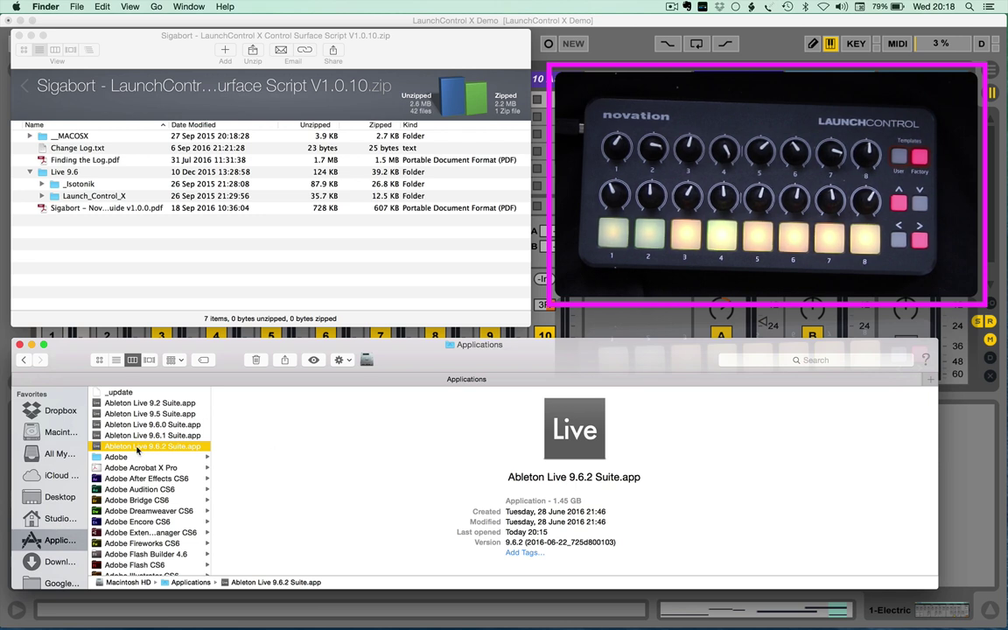
Browse the Live 9.6.2 Suite package to Contents/App-Resources/MIDI Remote Scripts; select the _Isotonik and Launch_Control_X folders
right_click(137, 450)
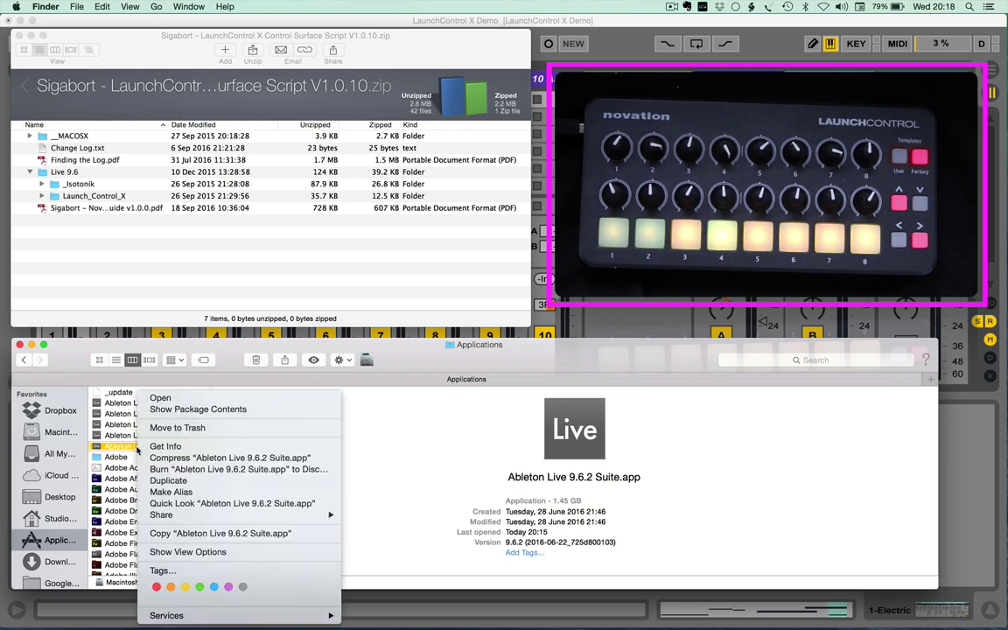
left_click(191, 410)
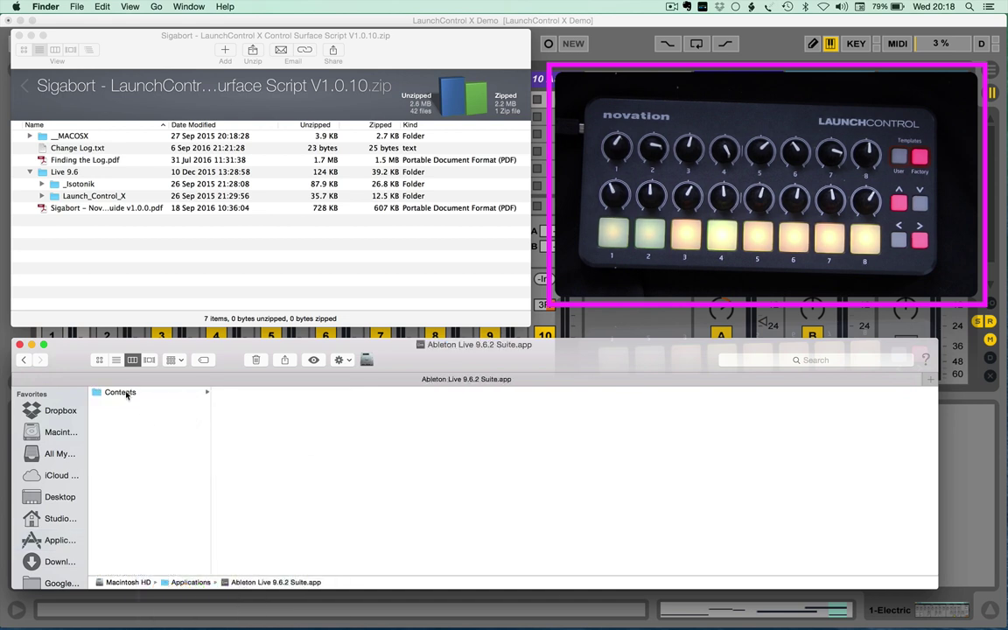
left_click(125, 392)
left_click(261, 403)
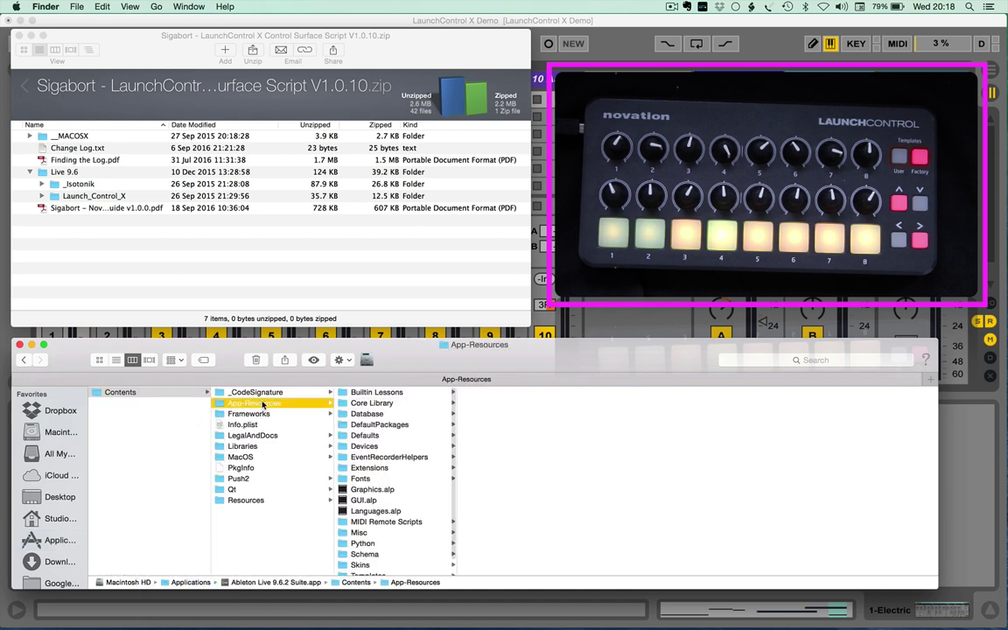
left_click(390, 522)
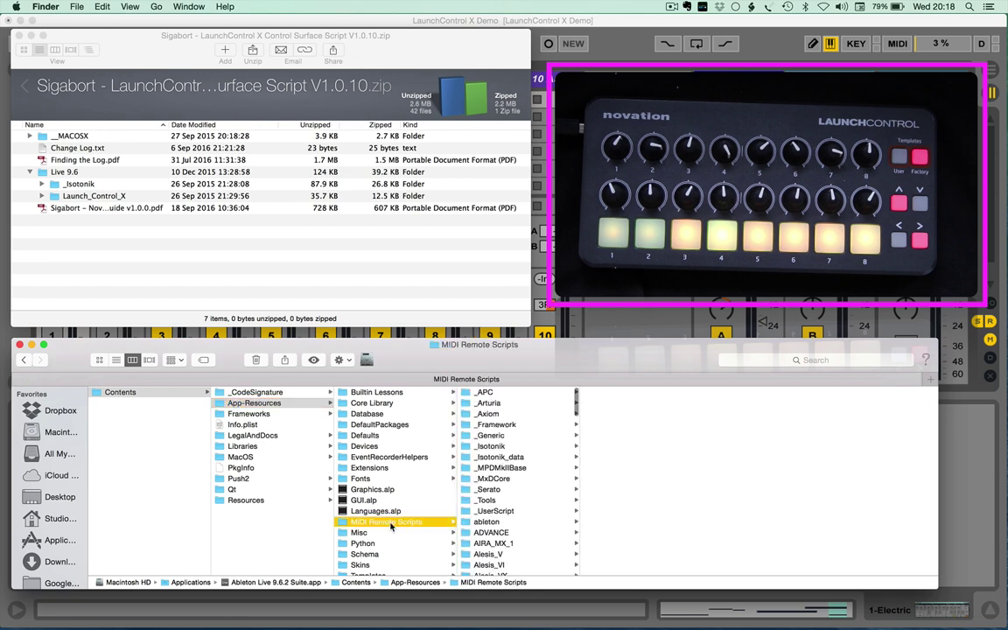
left_click(79, 183)
left_click(92, 197, "shift")
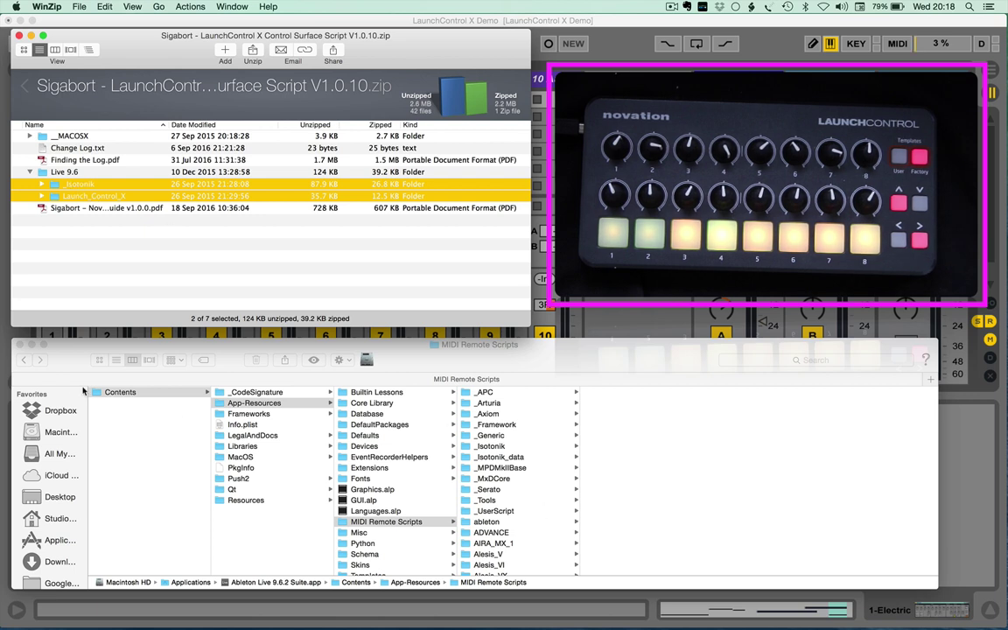
Close the MIDI Remote Scripts folder and zip archive windows and return to Ableton Live
left_click(20, 345)
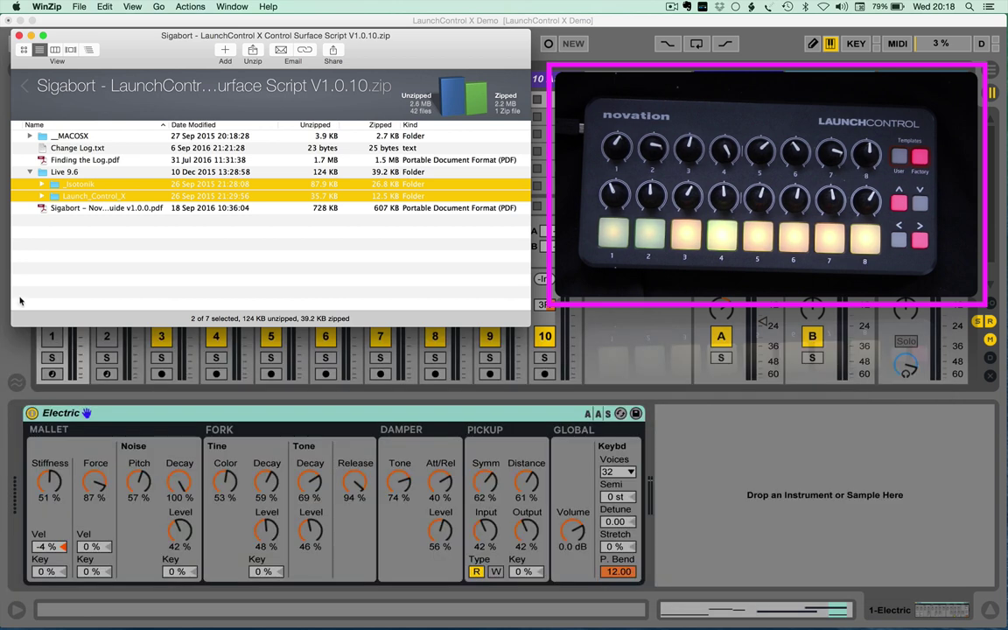
left_click(19, 36)
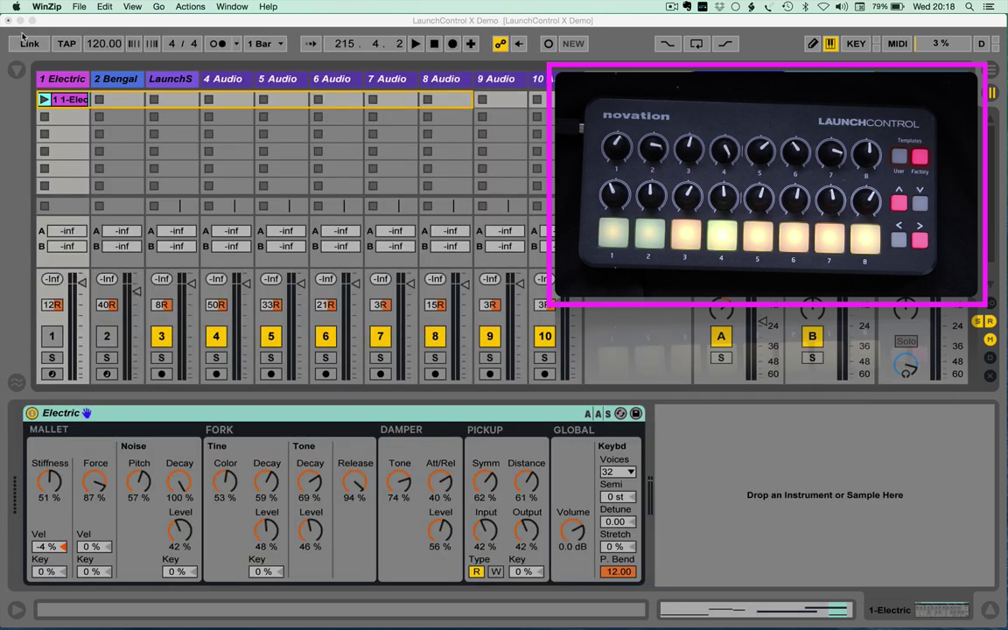
left_click(68, 23)
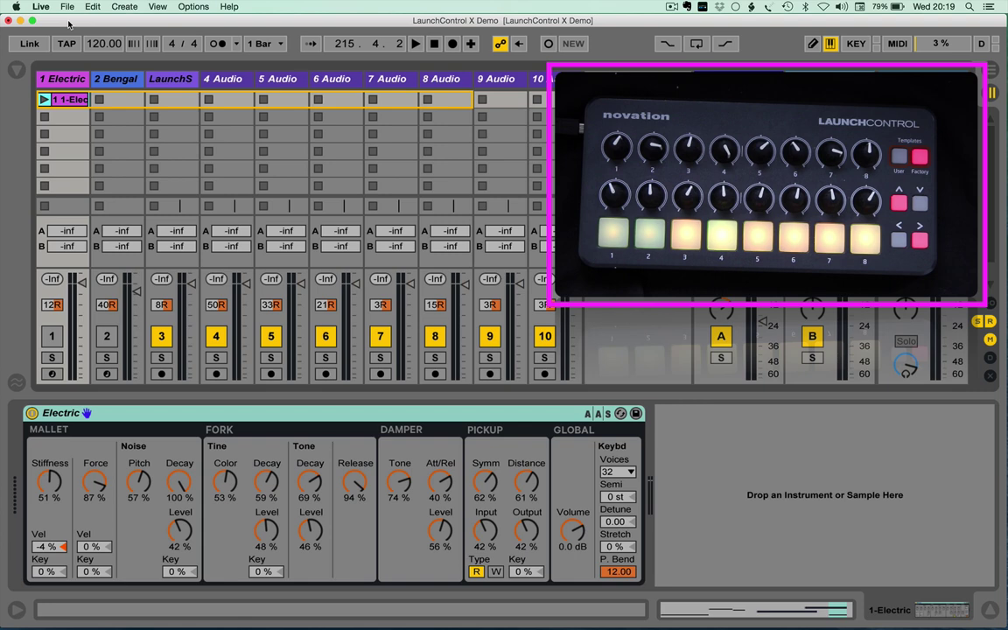
In Live's Preferences, set Control Surface 2 to Launch Control X and keep surface 4 at None
left_click(40, 6)
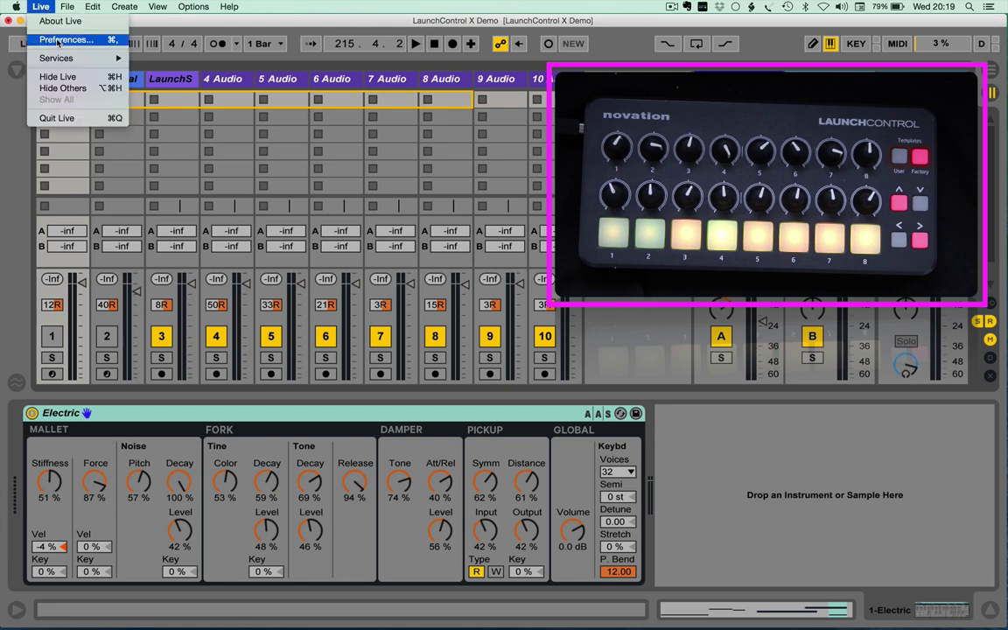
left_click(58, 40)
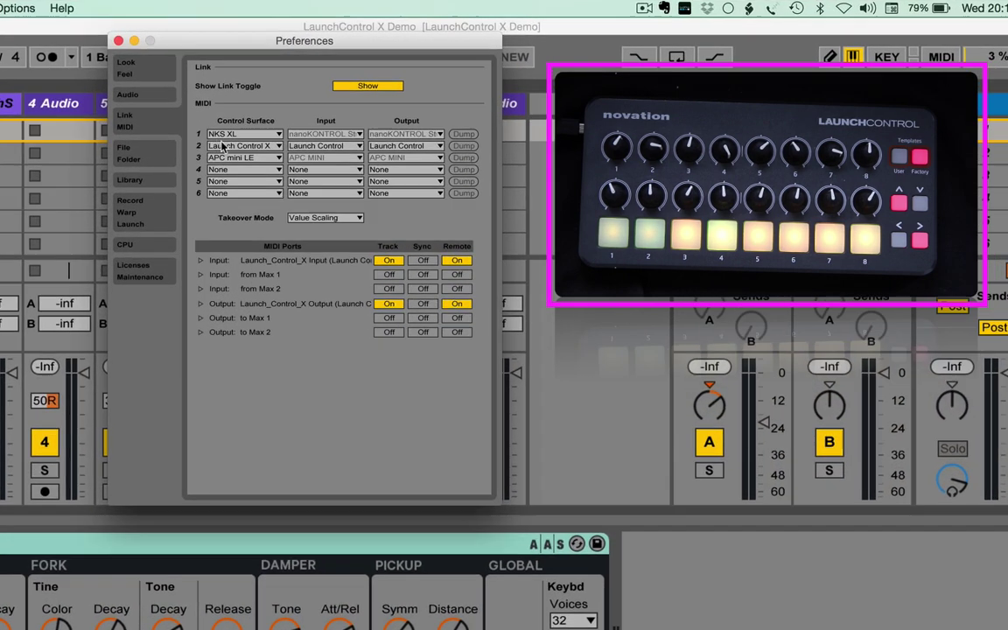
left_click(354, 112)
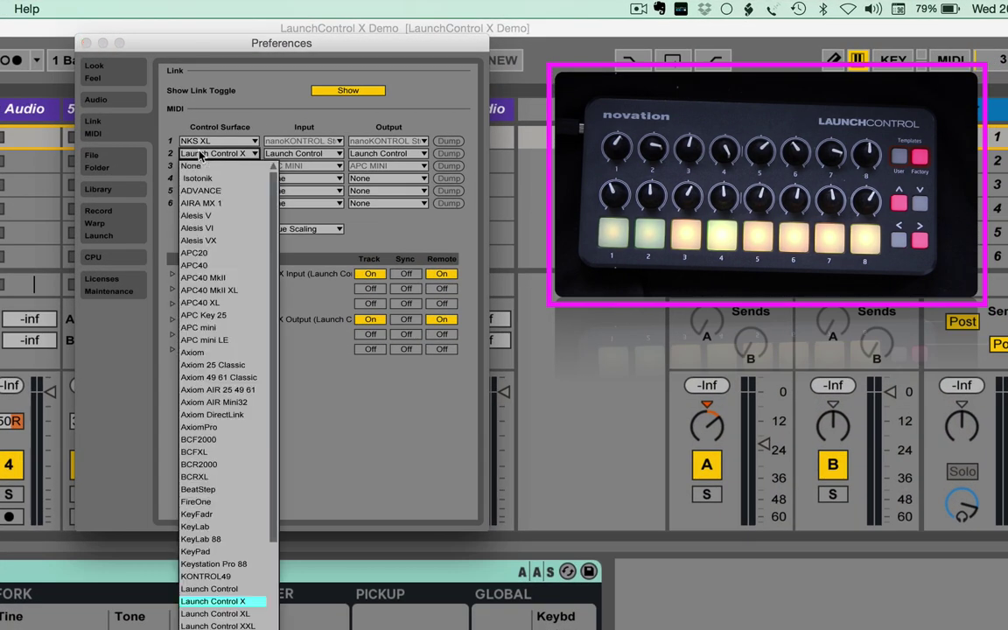
left_click(256, 602)
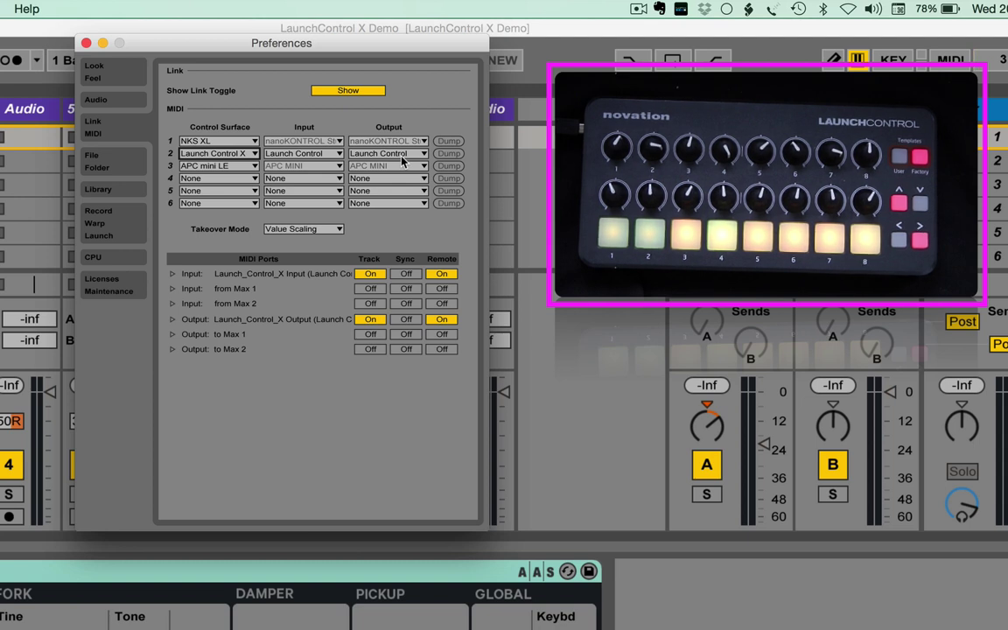
left_click(245, 181)
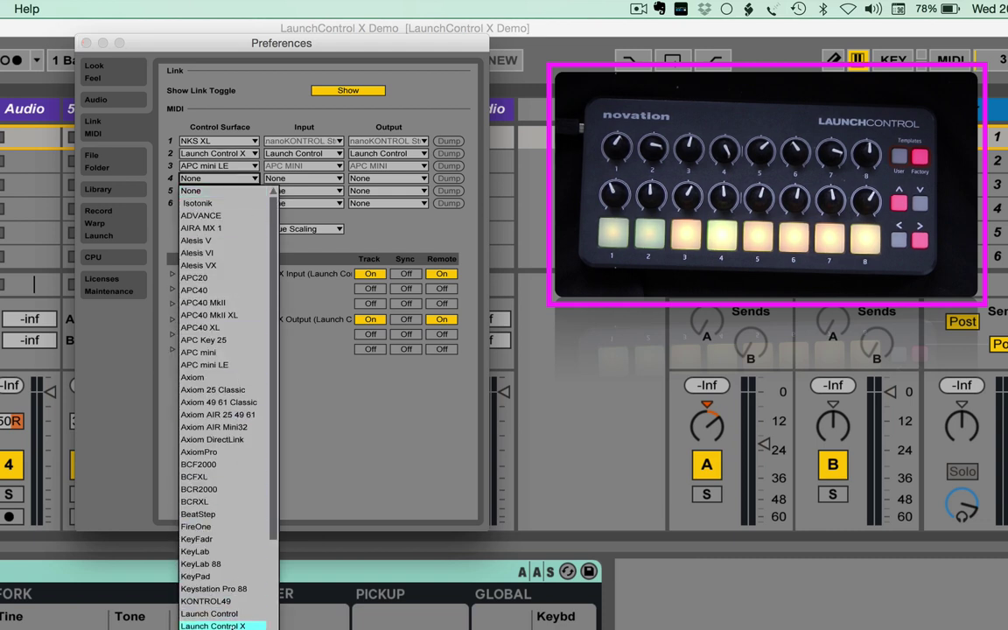
left_click(210, 613)
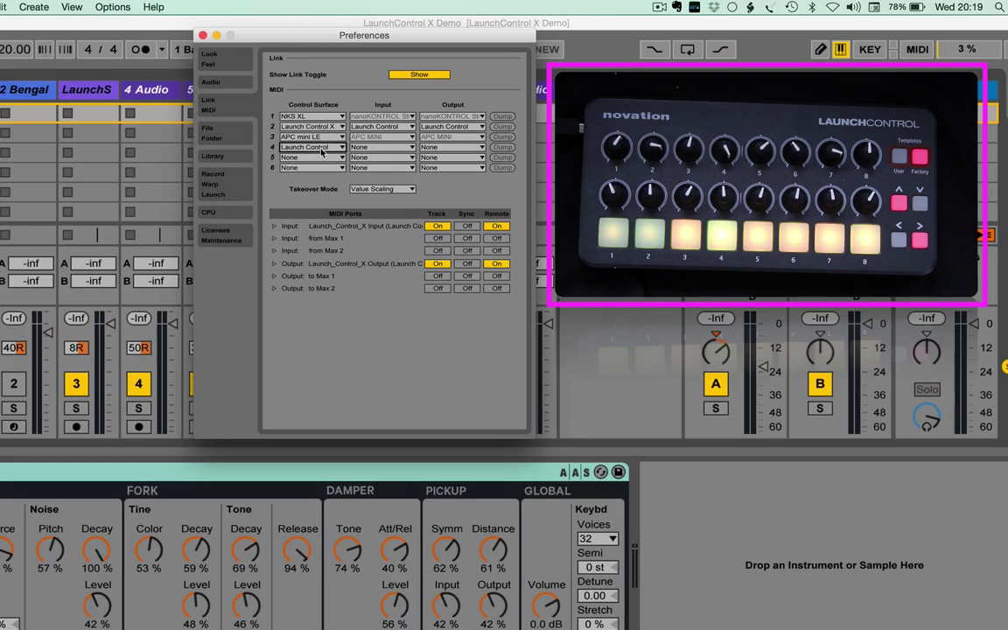
left_click(232, 179)
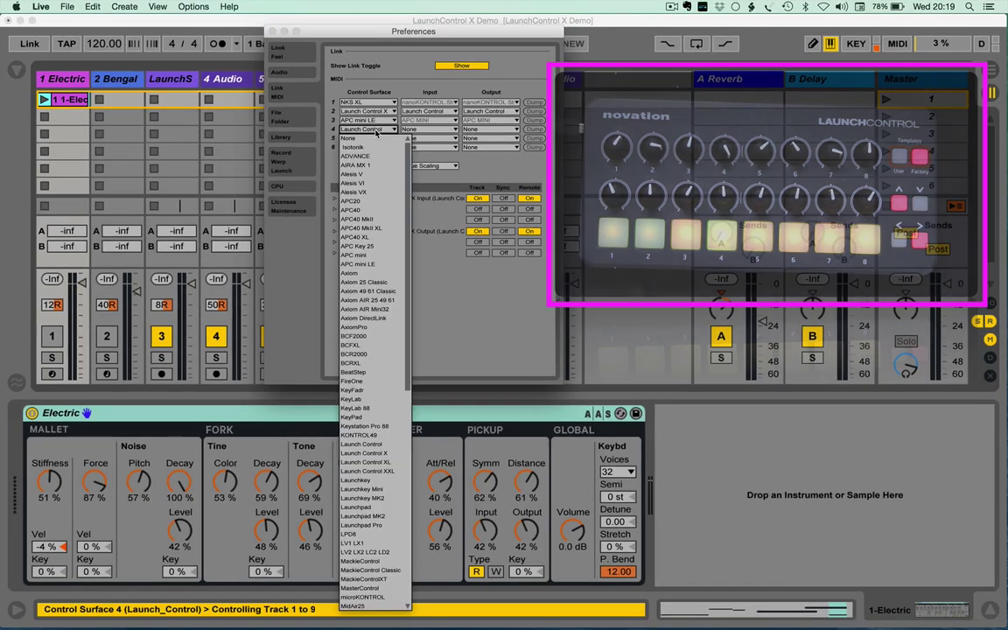
left_click(195, 169)
left_click(271, 32)
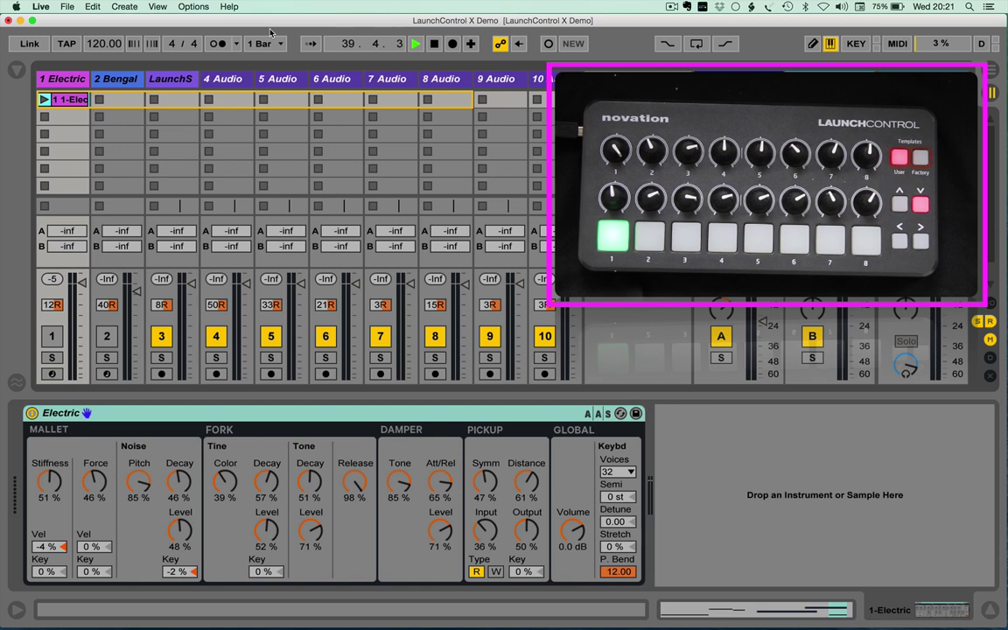
Bring up the Isotonik PrEditor window from Max and send the current map to Live
mouse_move(803, 603)
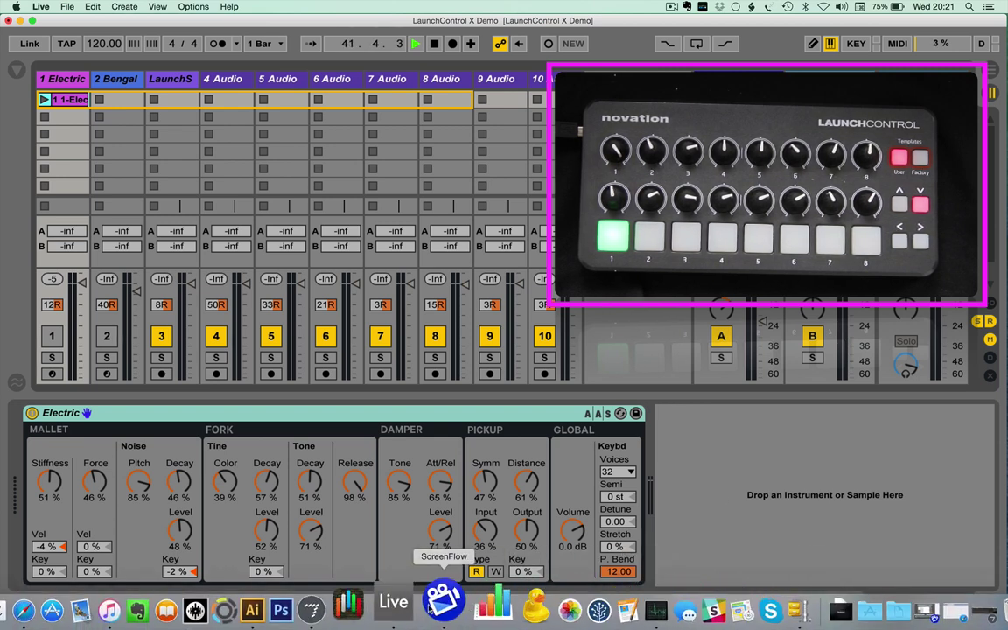
right_click(352, 607)
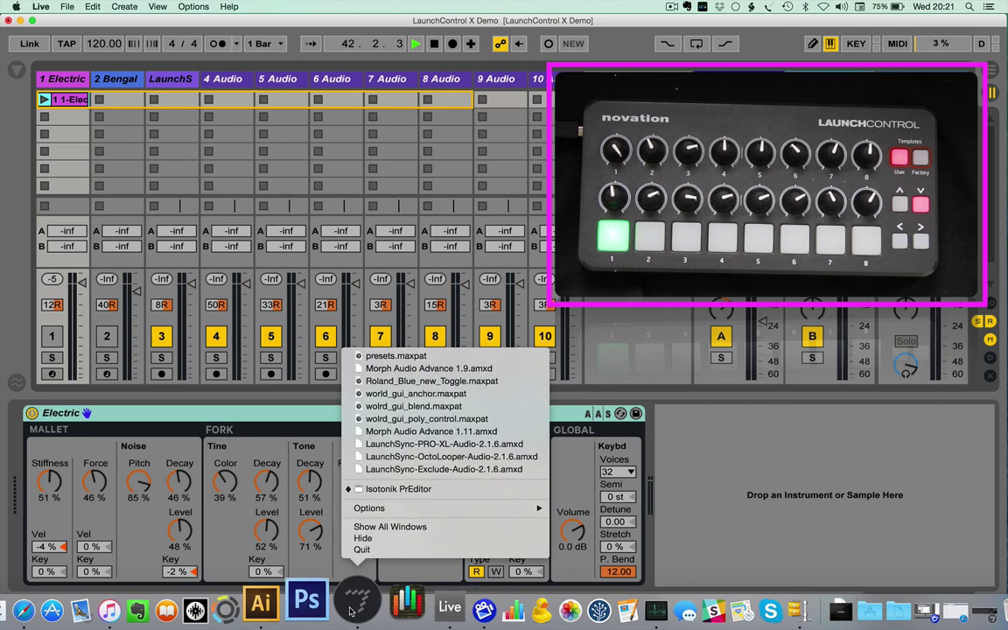
left_click(403, 489)
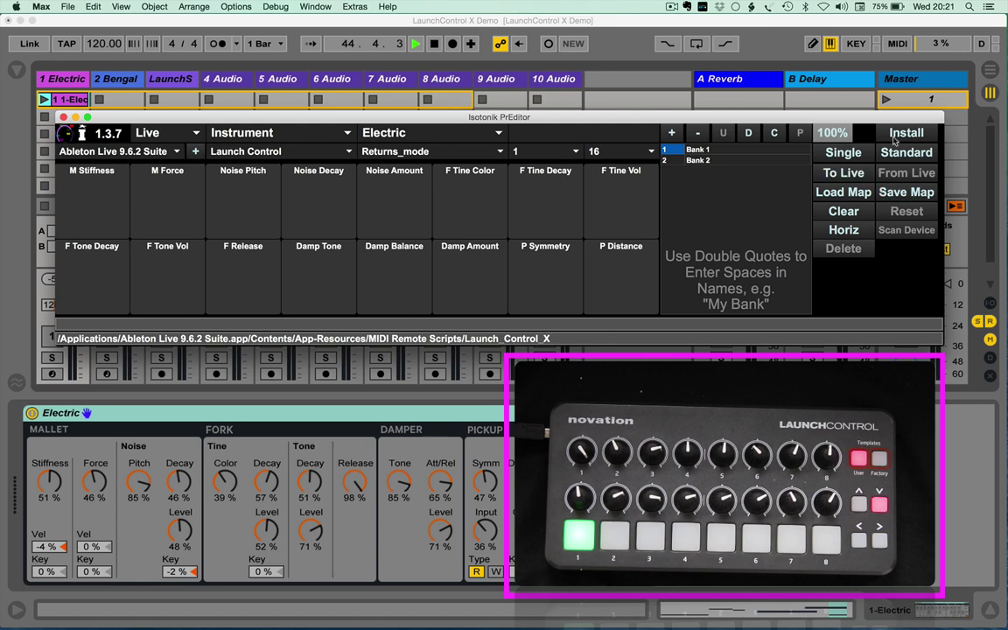
left_click(837, 173)
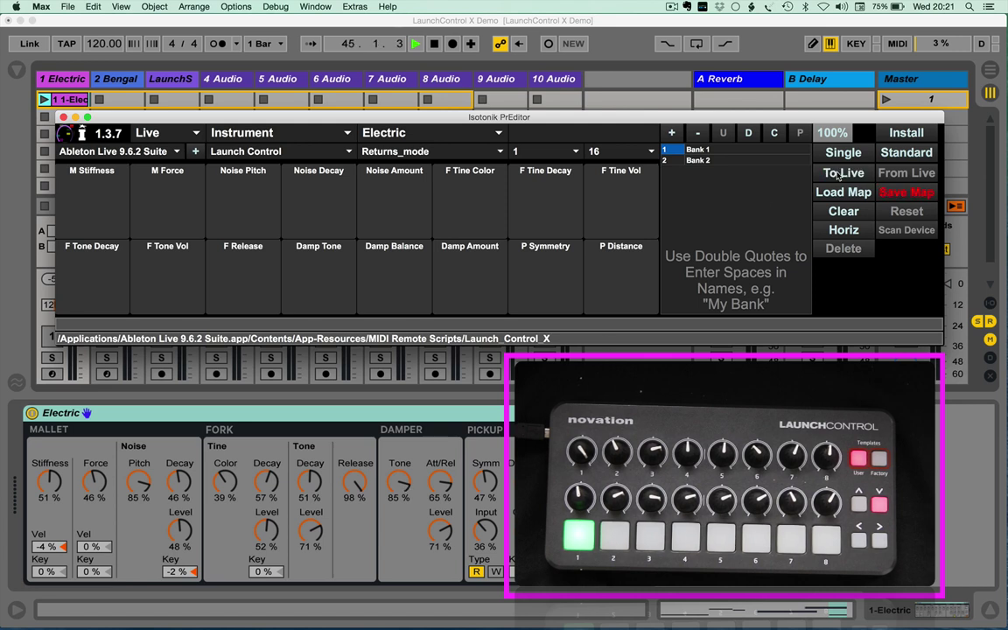
Choose Ableton Live 9.6.2 Suite, the Launch Control controller and the Electric instrument
left_click(171, 152)
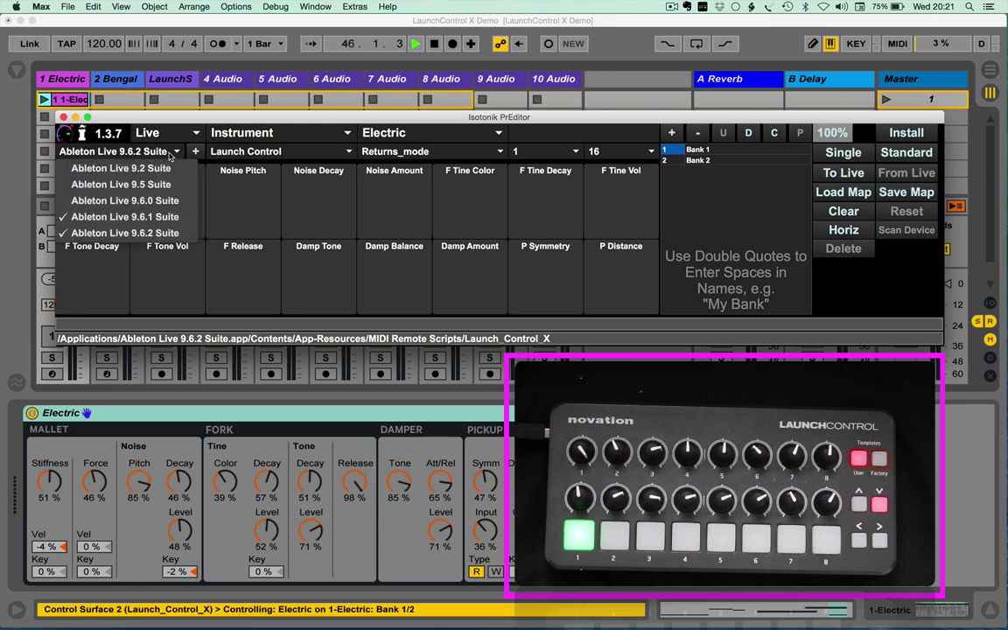
left_click(166, 234)
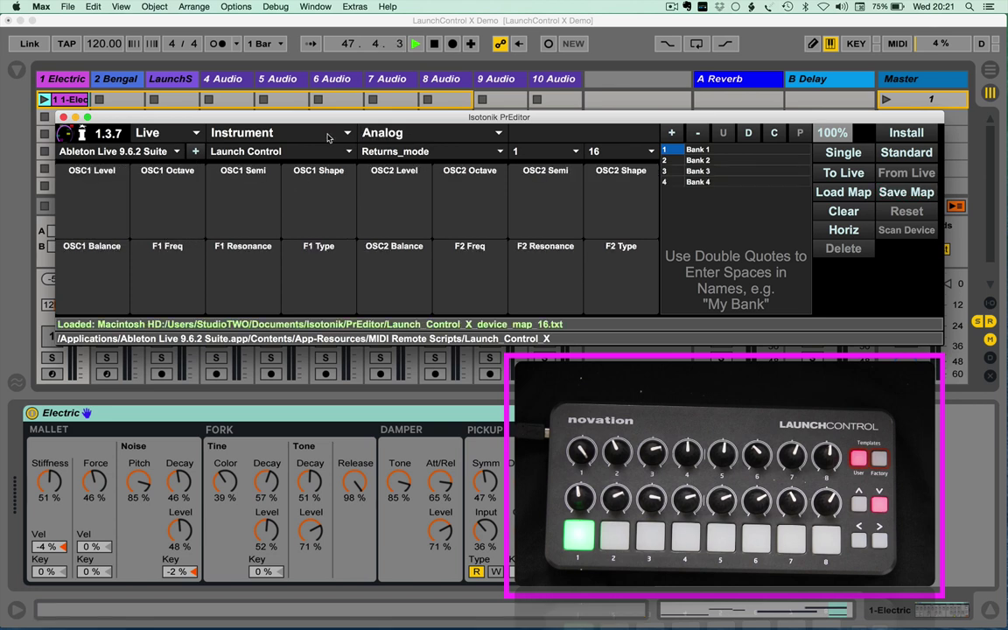
left_click(260, 145)
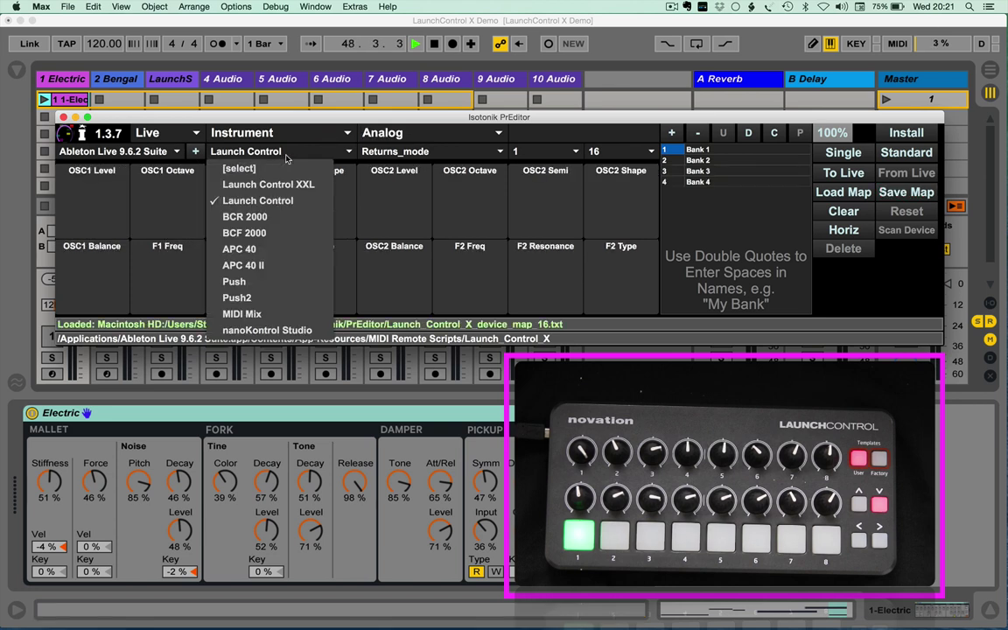
left_click(280, 207)
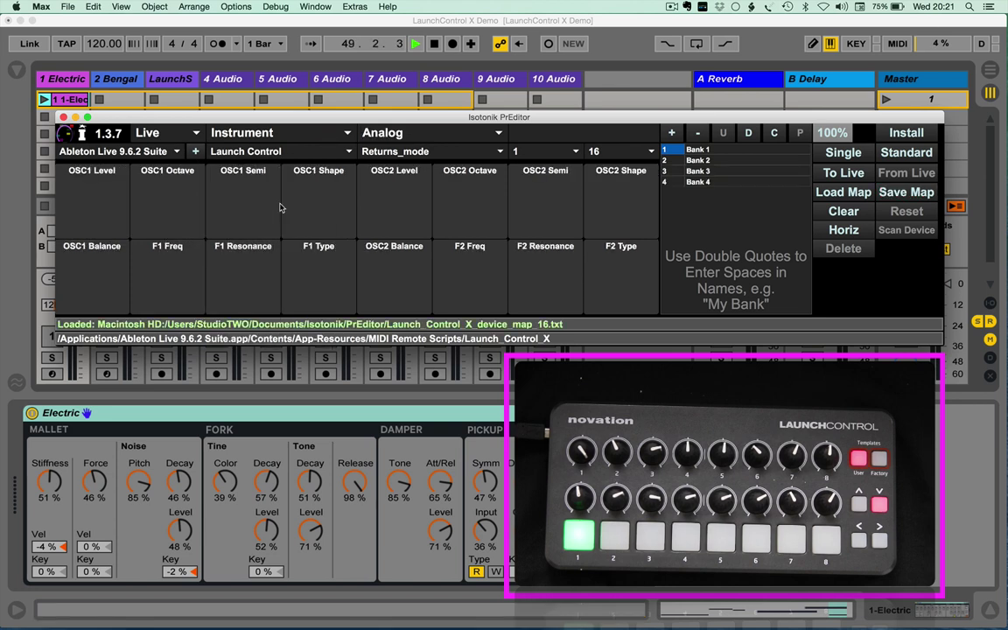
left_click(444, 138)
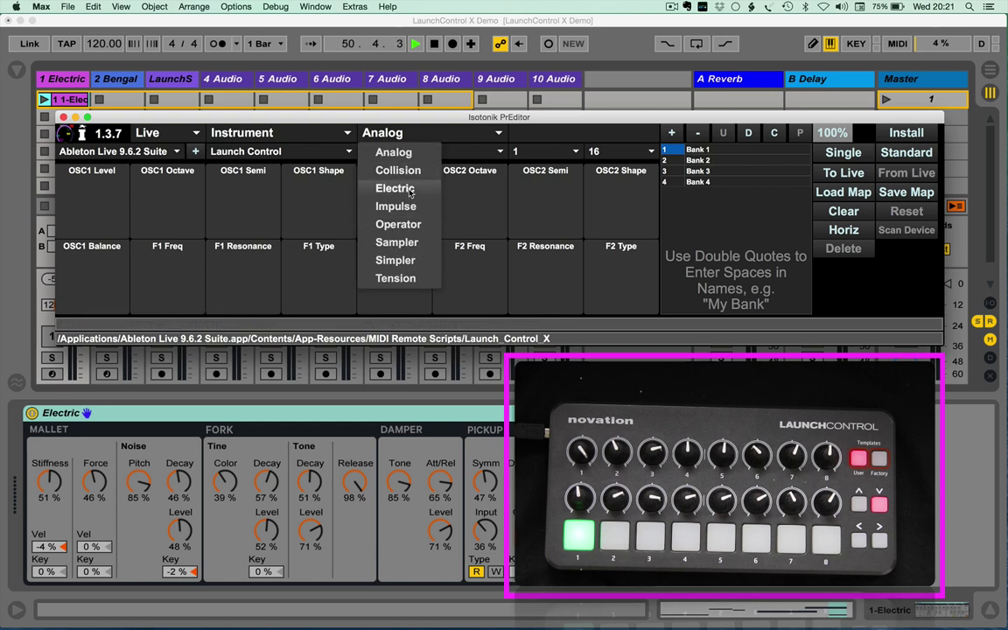
left_click(394, 188)
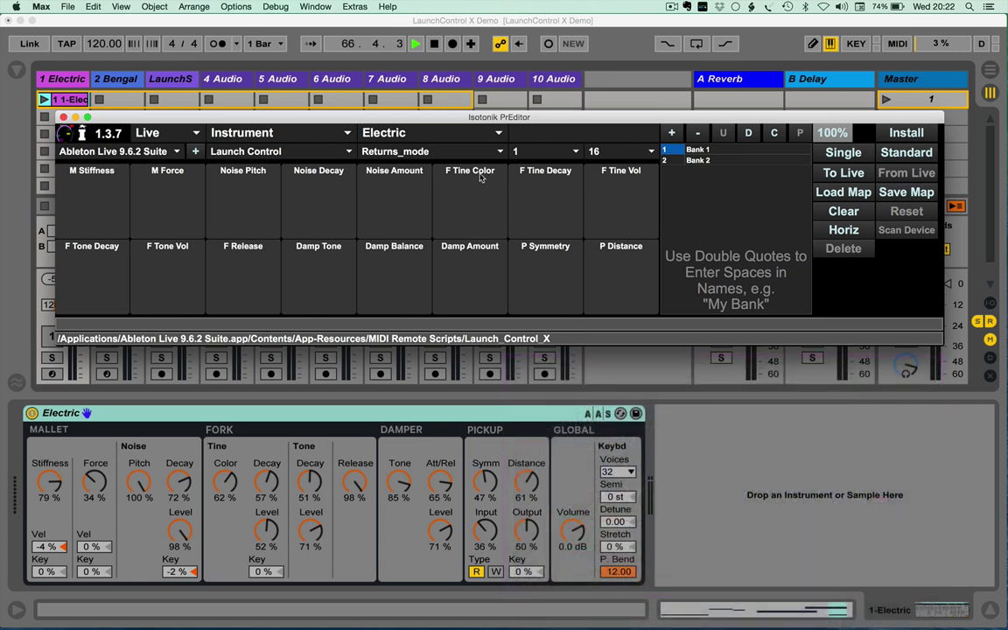
Replace F Tine Color, Decay and Vol with M Stiff < Vel, M Force < Key, Noise < Key; send to Live
left_click(479, 177)
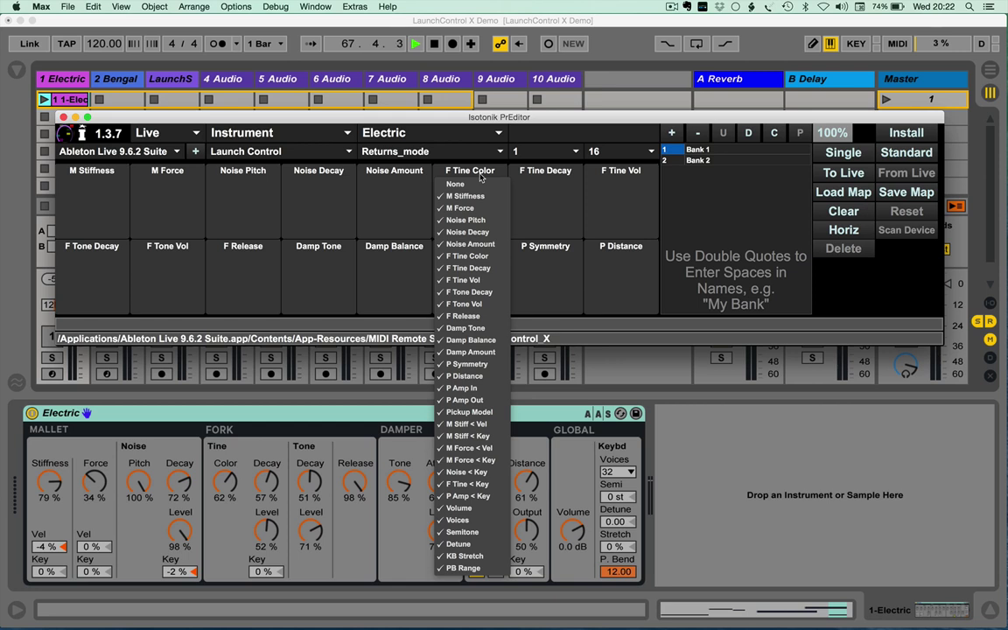
left_click(470, 430)
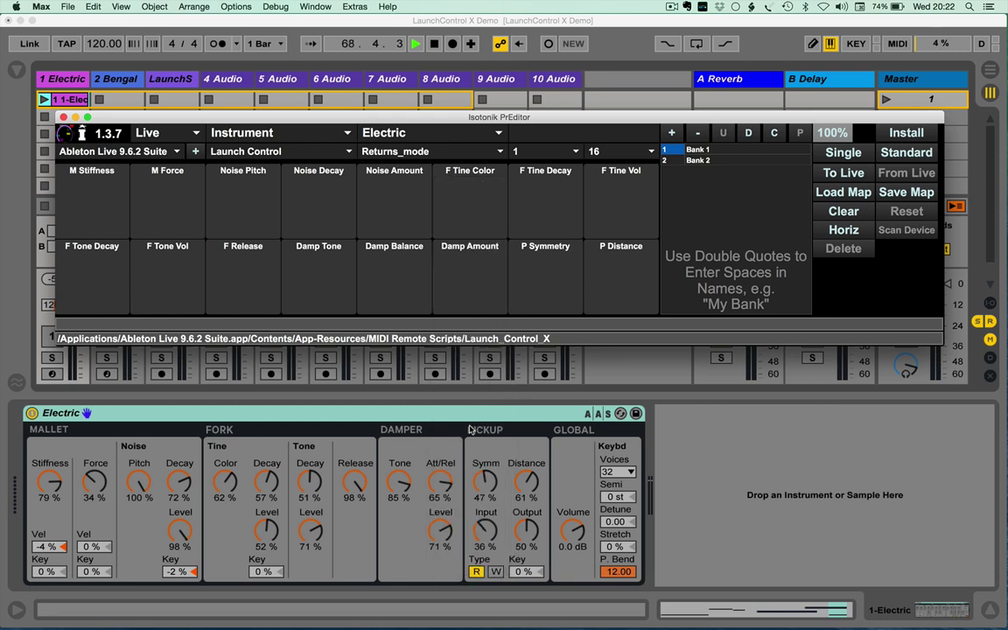
left_click(546, 172)
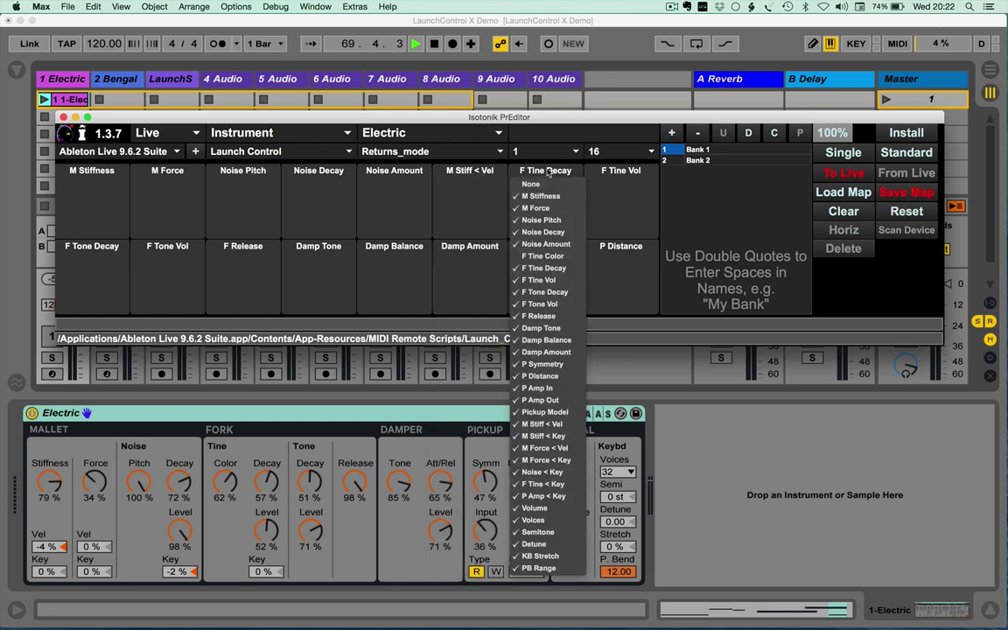
left_click(547, 465)
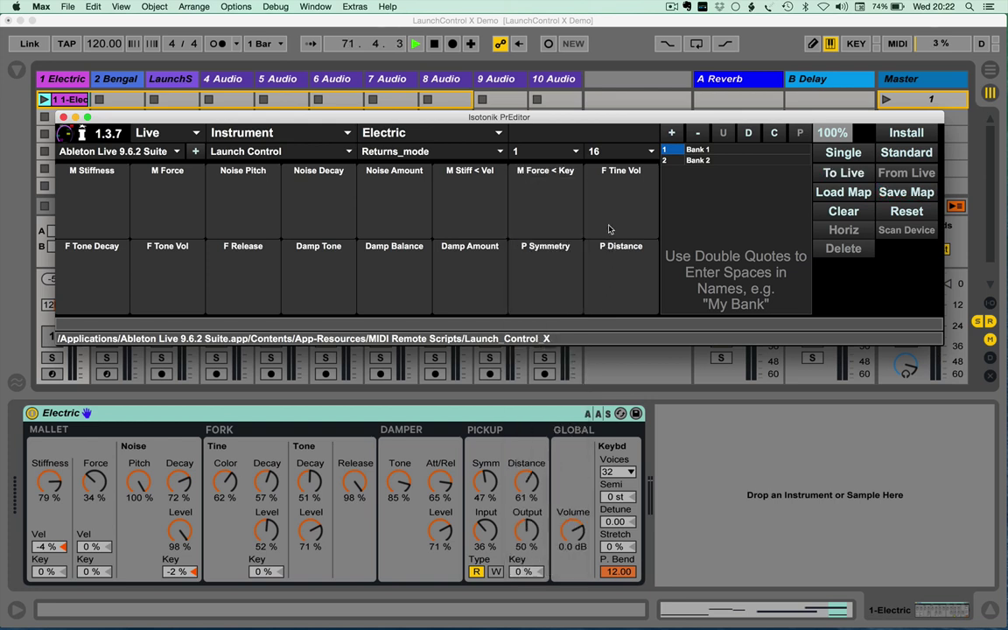
left_click(615, 174)
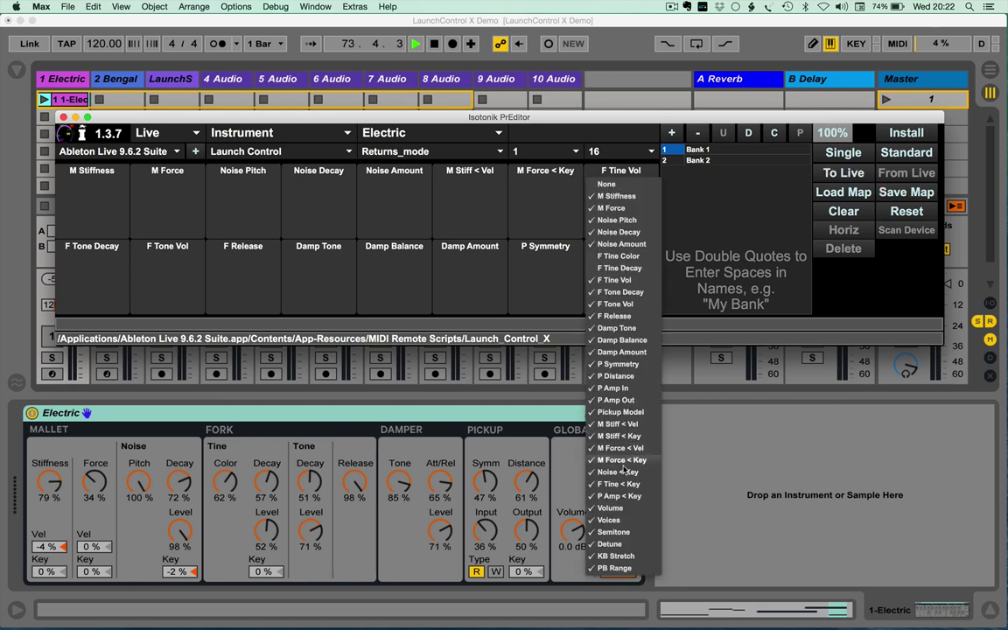
left_click(623, 471)
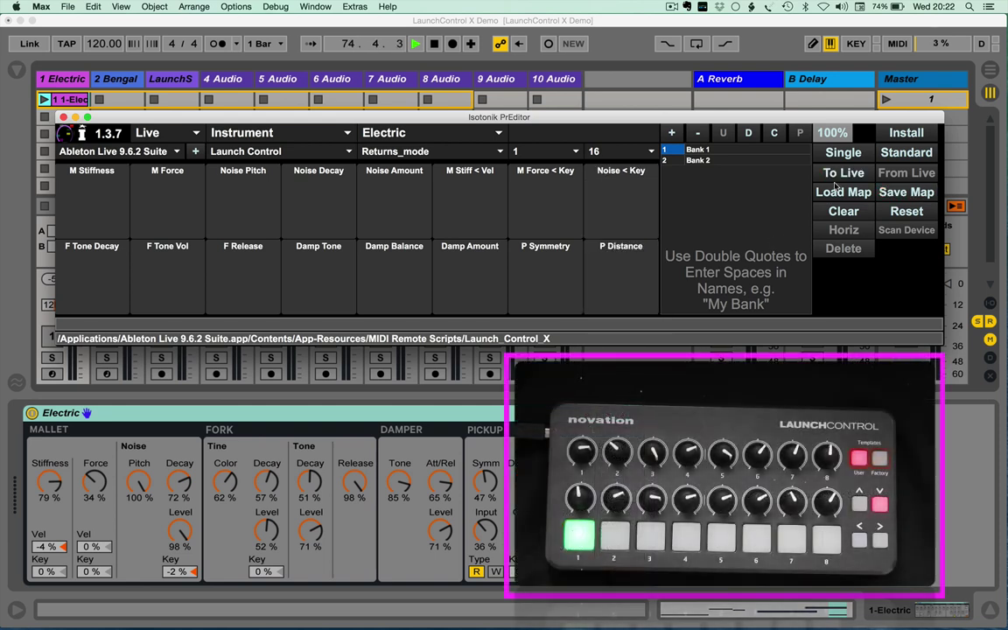
left_click(842, 173)
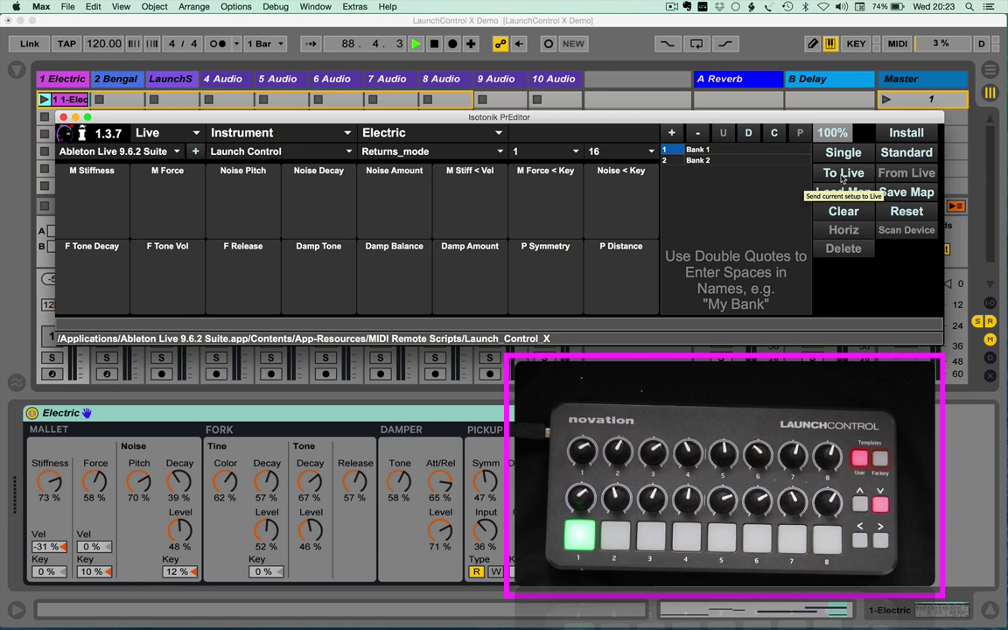
left_click(121, 81)
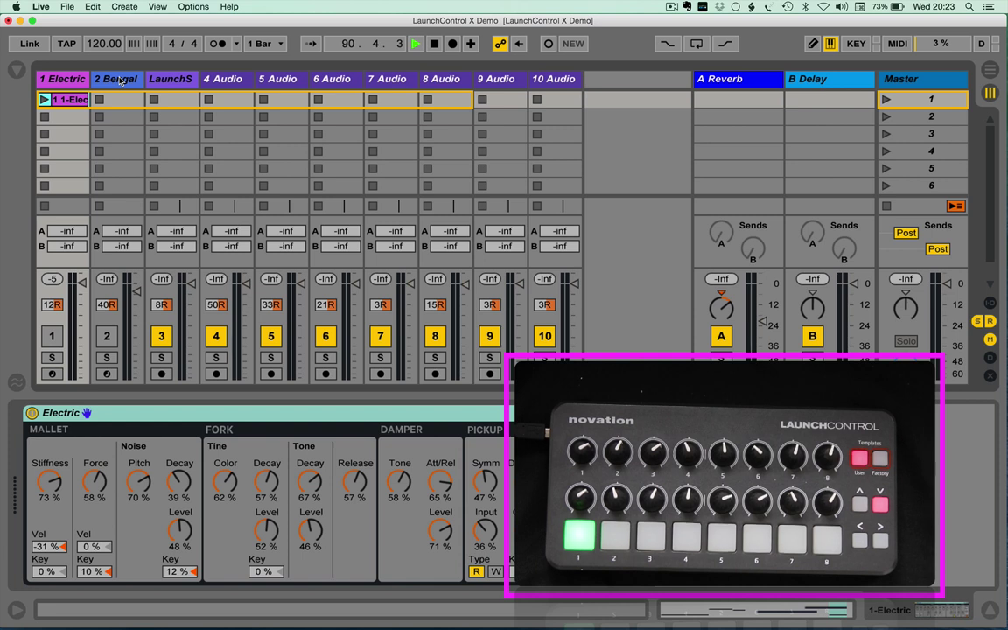
Select the 2 Bengal track so its Bengal synth device is displayed
left_click(121, 81)
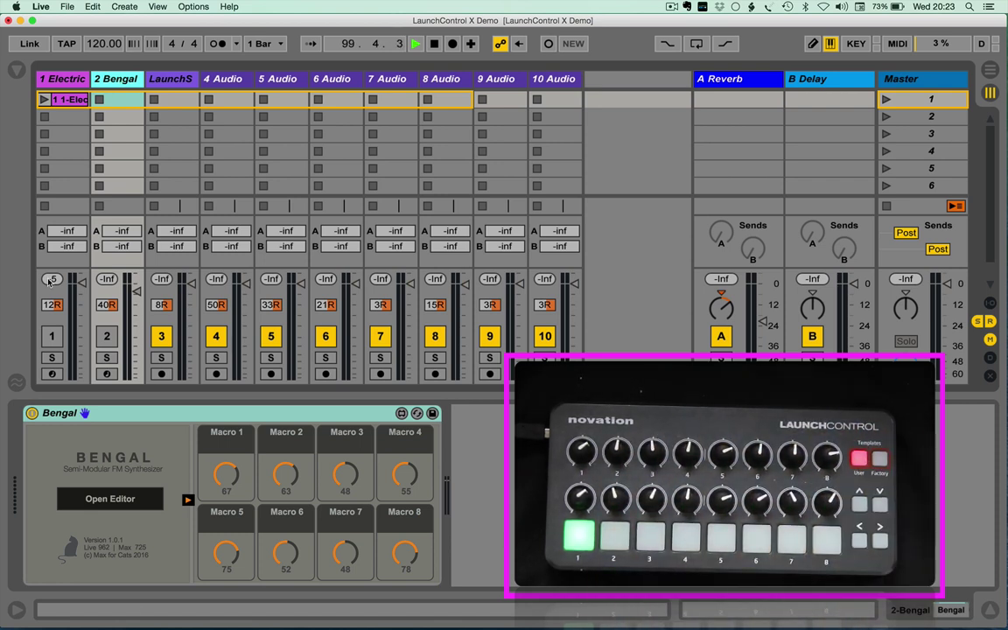
Open the Bengal editor window, then toggle MIDI Map mode on and off with Cmd+M
left_click(144, 498)
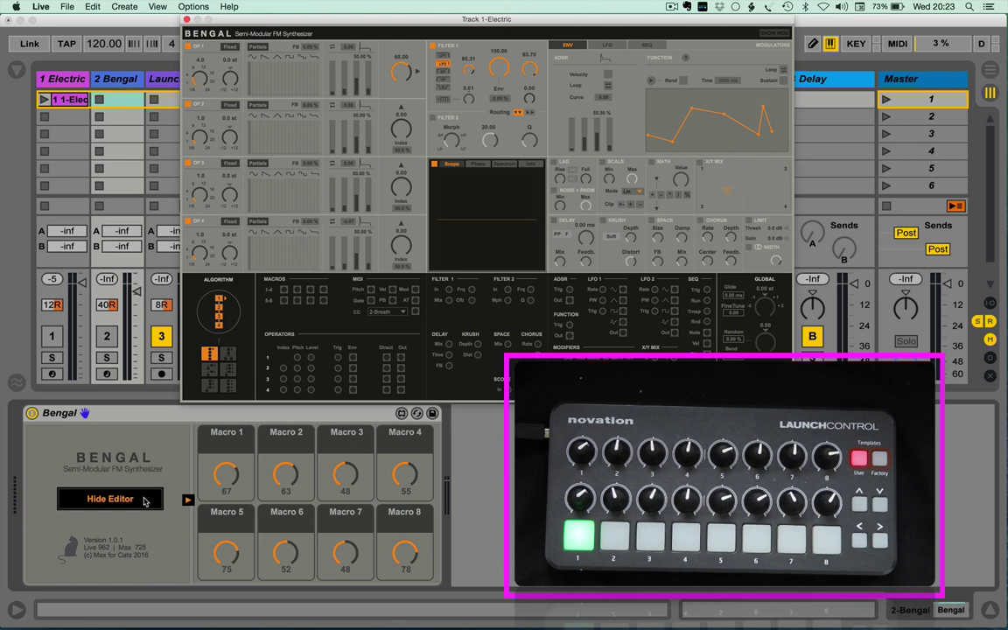
key("super+m")
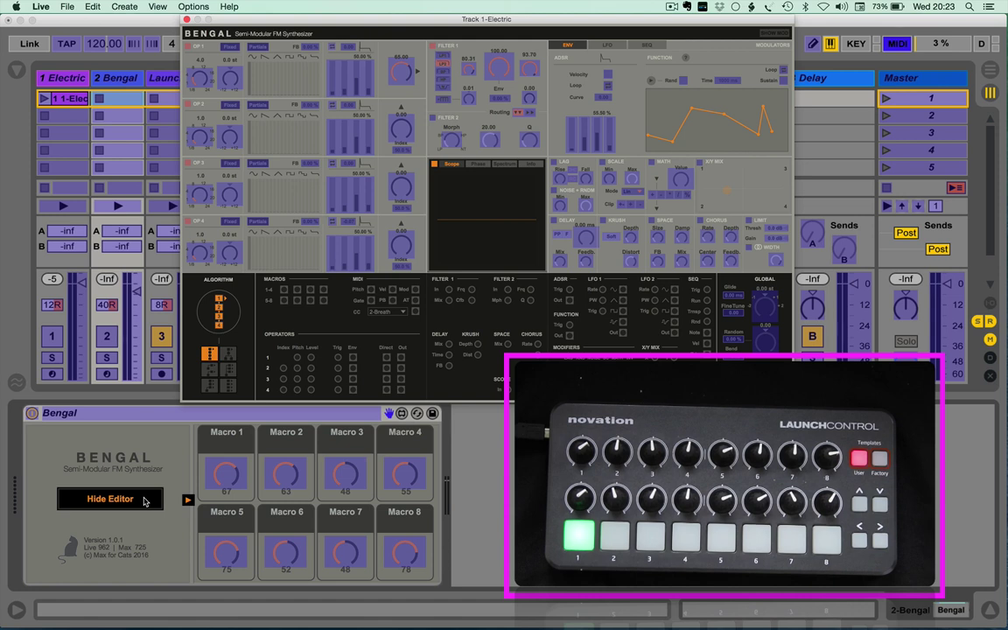
key("super+m")
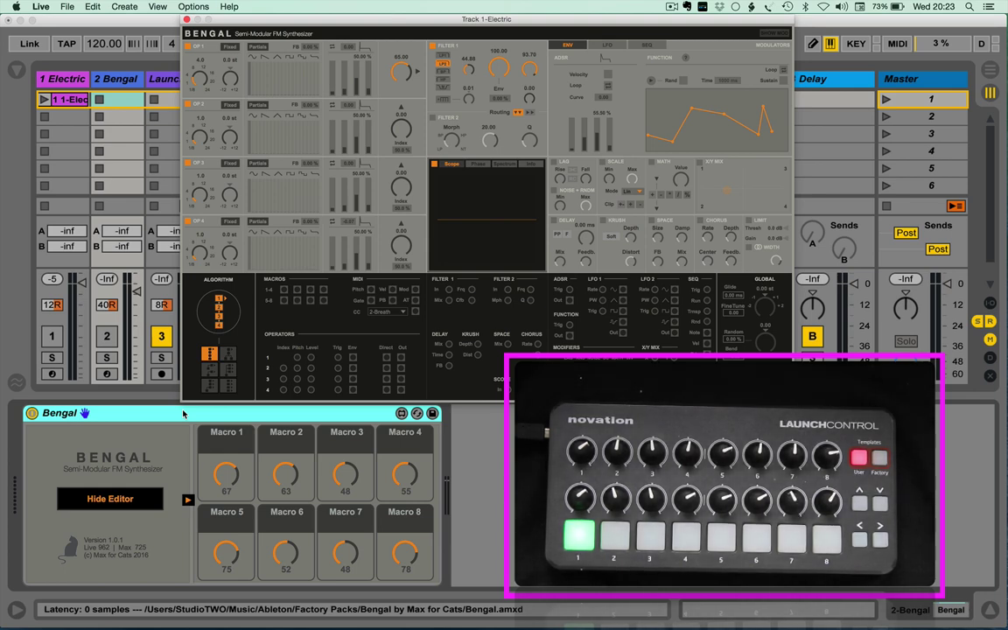
Bring PrEditor forward, set the format to M4L and load the Bengal device map
key("ctrl+Up")
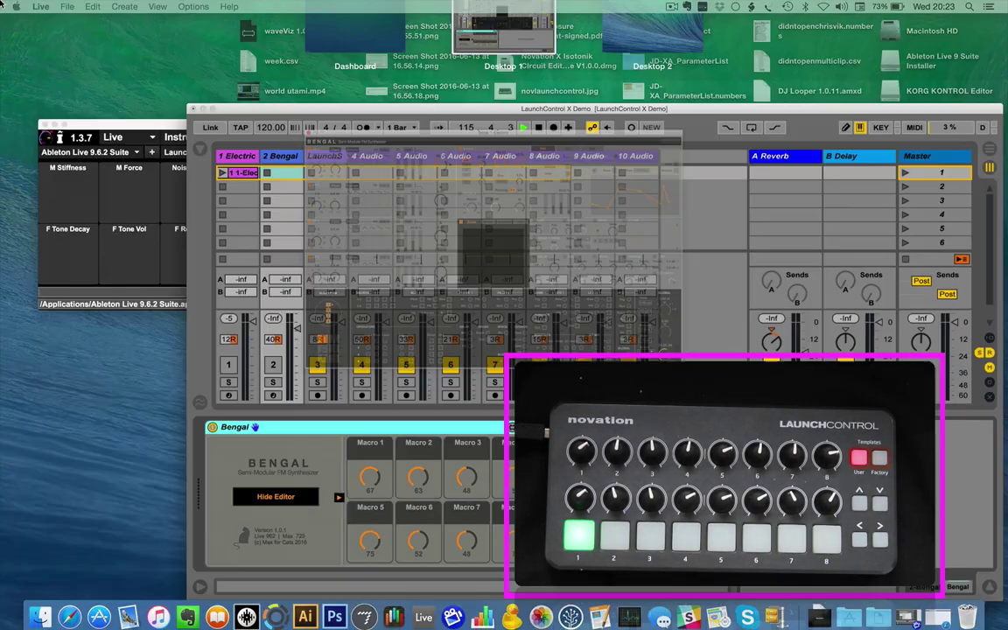
left_click(227, 181)
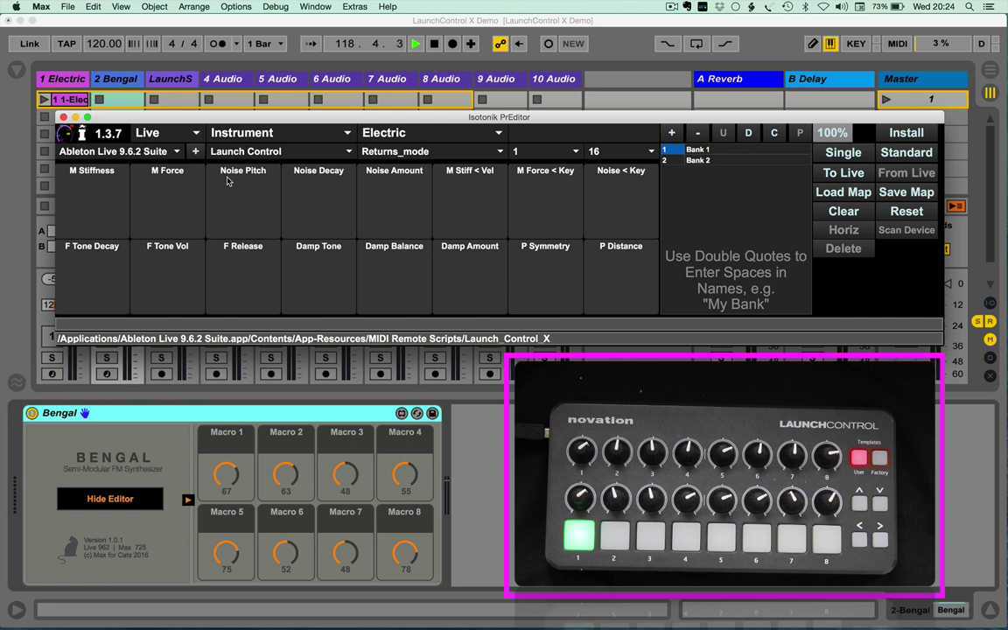
left_click(173, 133)
left_click(158, 188)
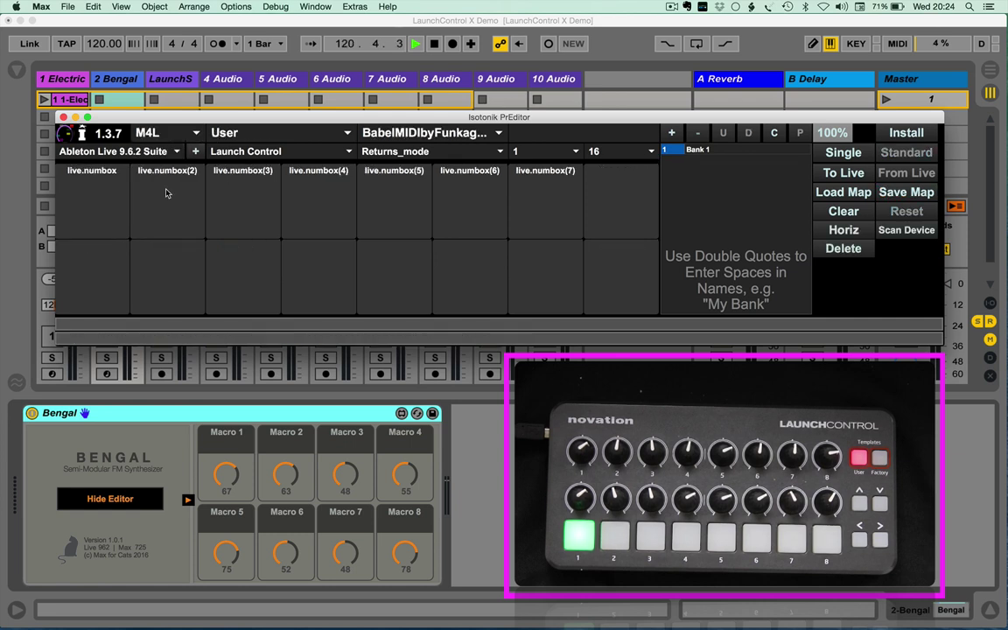
left_click(427, 132)
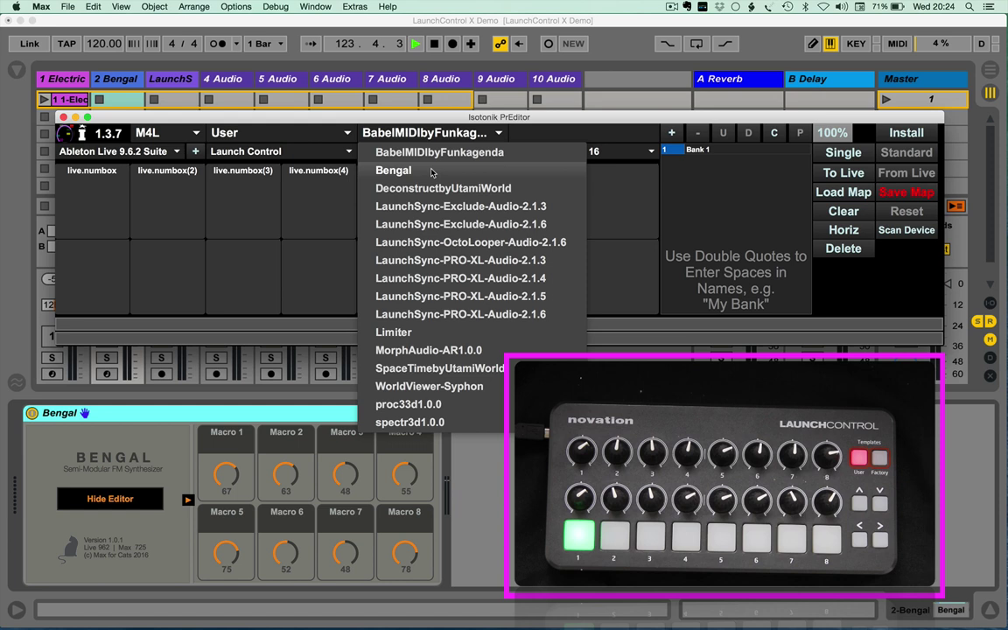
left_click(431, 173)
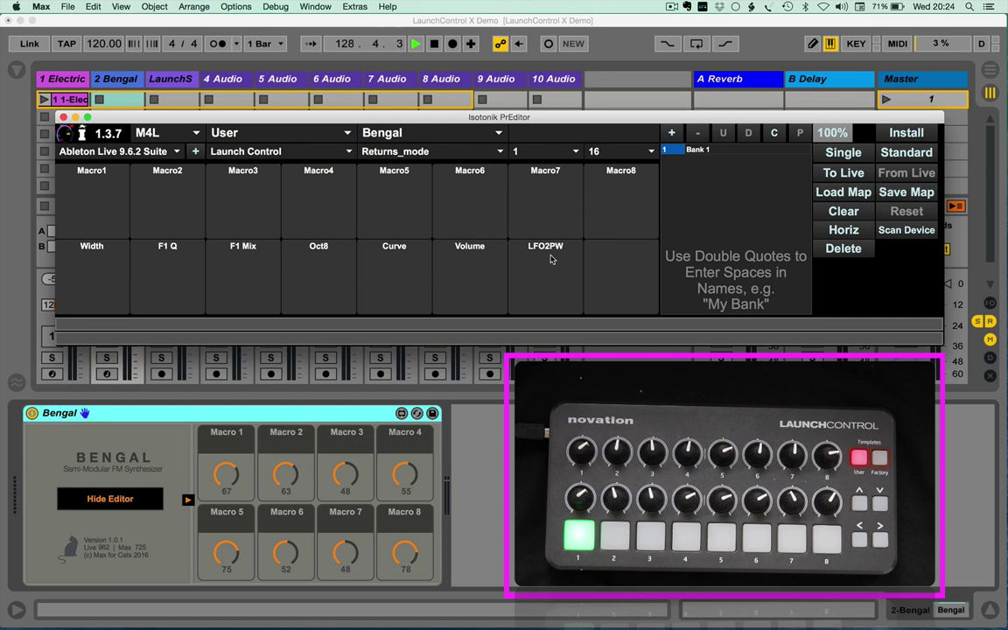
left_click(617, 250)
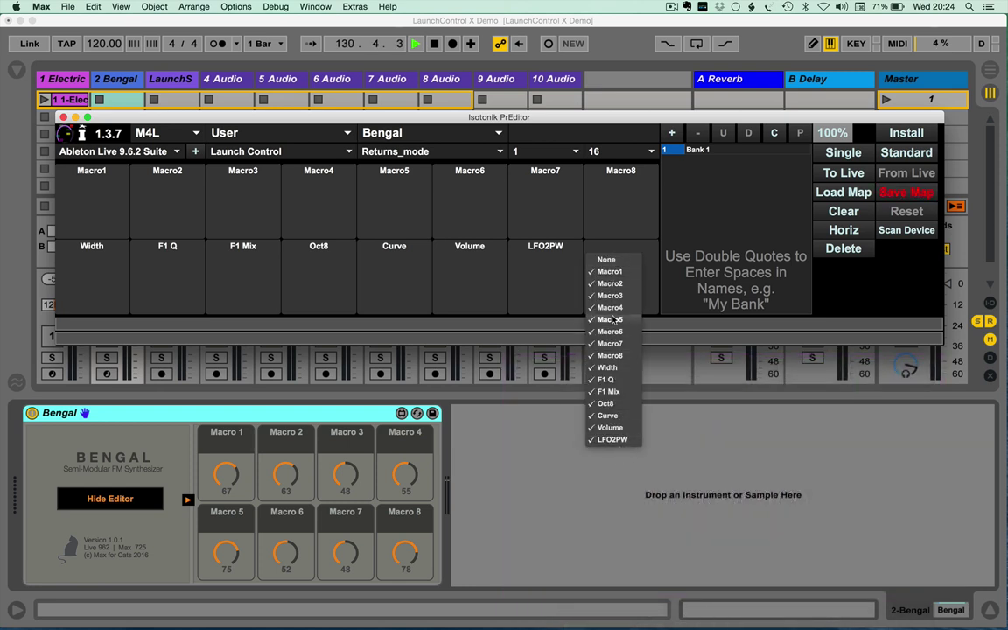
Show the extended parameter list and assign Pan to Bengal's eighth lower slot
left_click(910, 155)
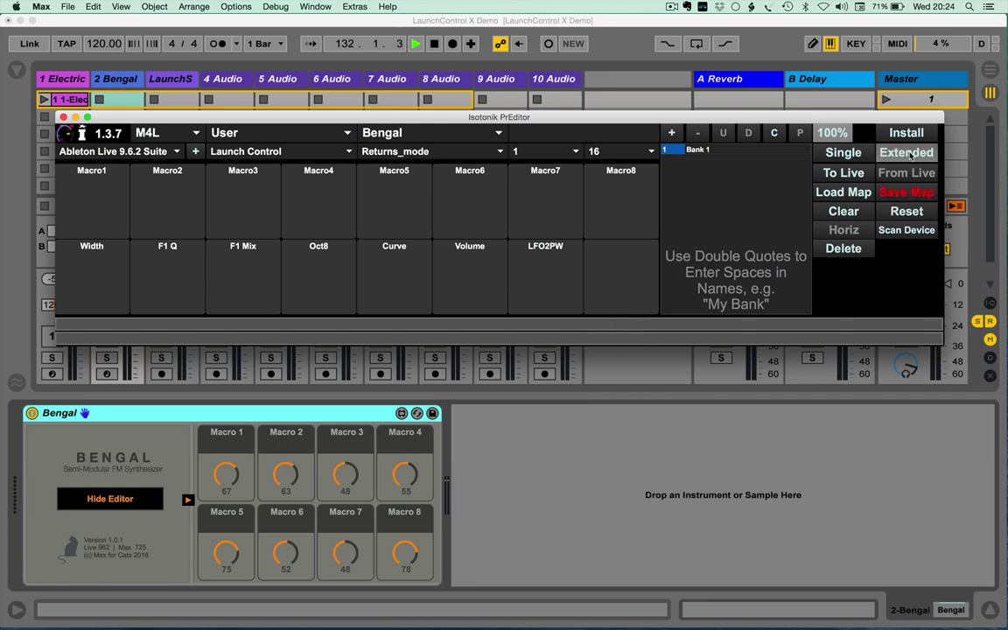
left_click(628, 253)
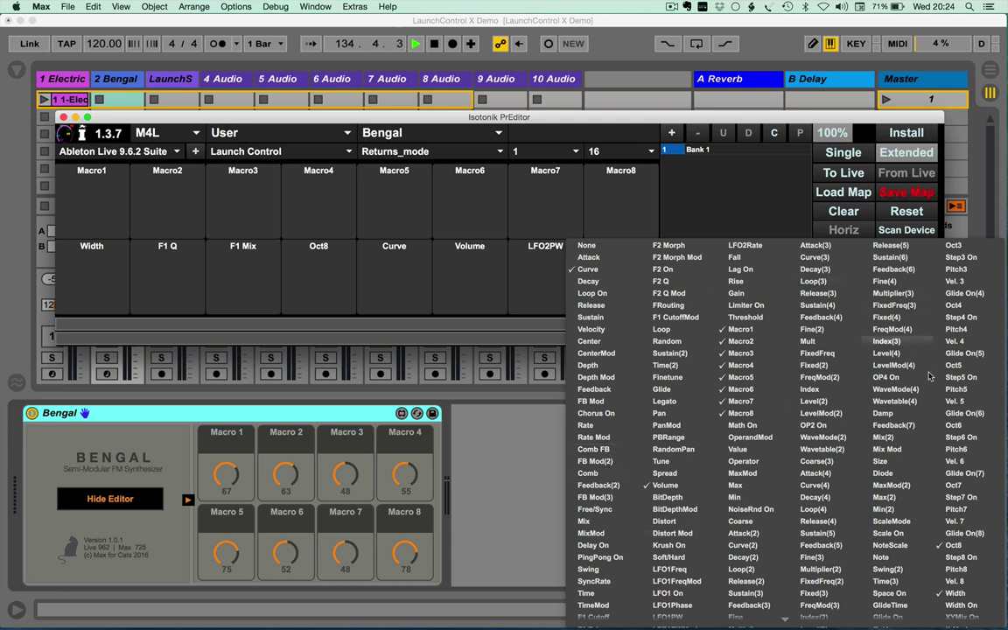
left_click(675, 414)
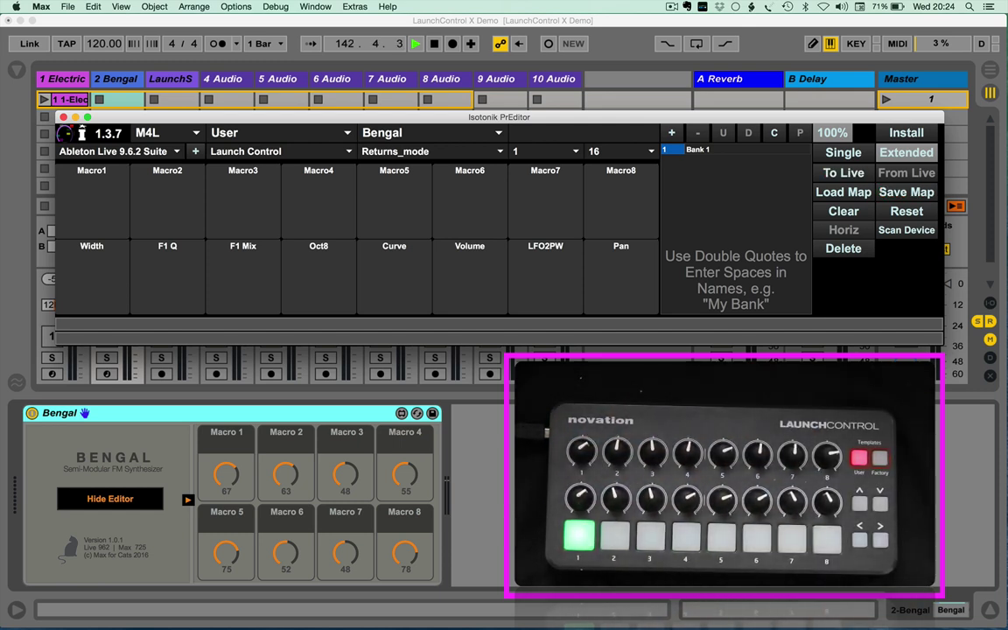
Check the format and Macro7 lists without changes, then open the Returns_mode script options list
left_click(181, 141)
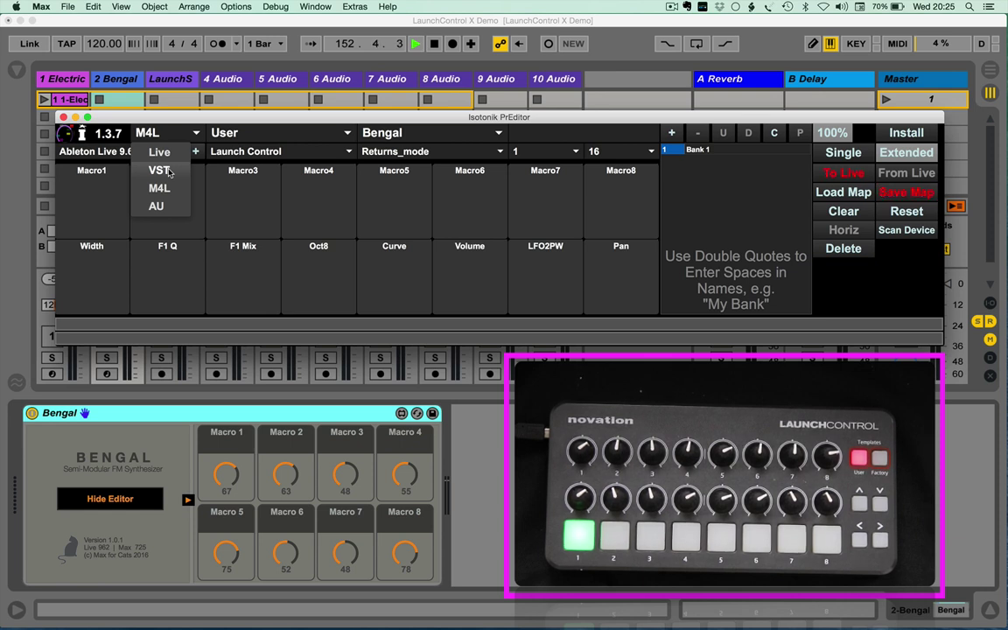
left_click(541, 173)
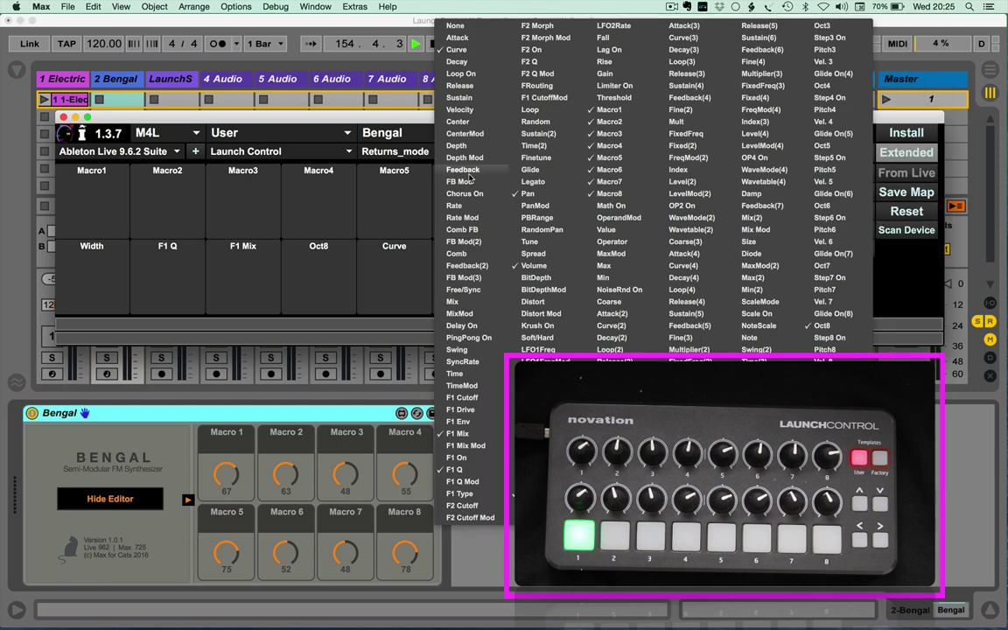
left_click(393, 216)
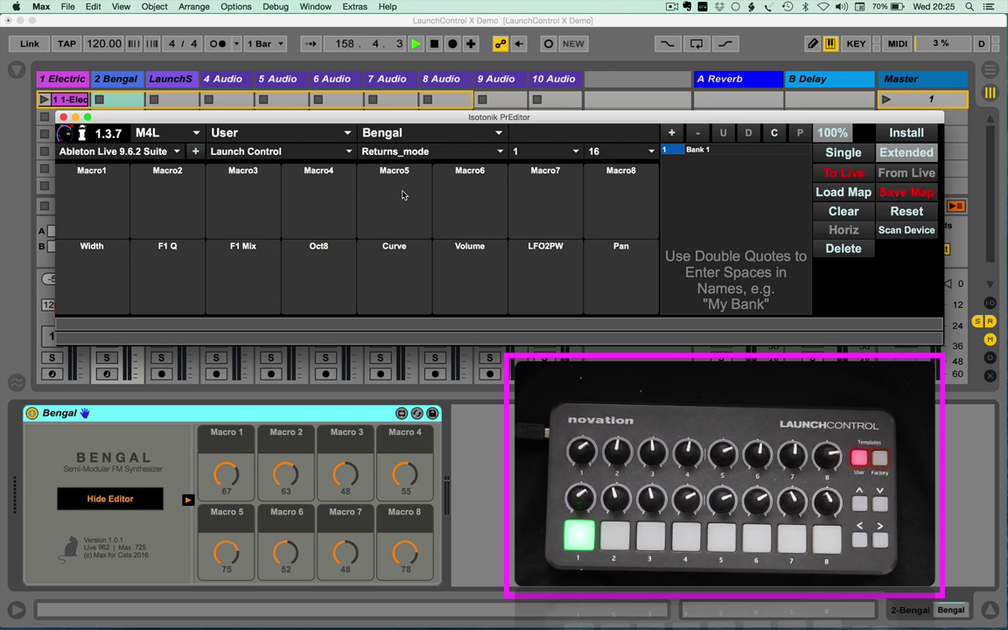
left_click(502, 153)
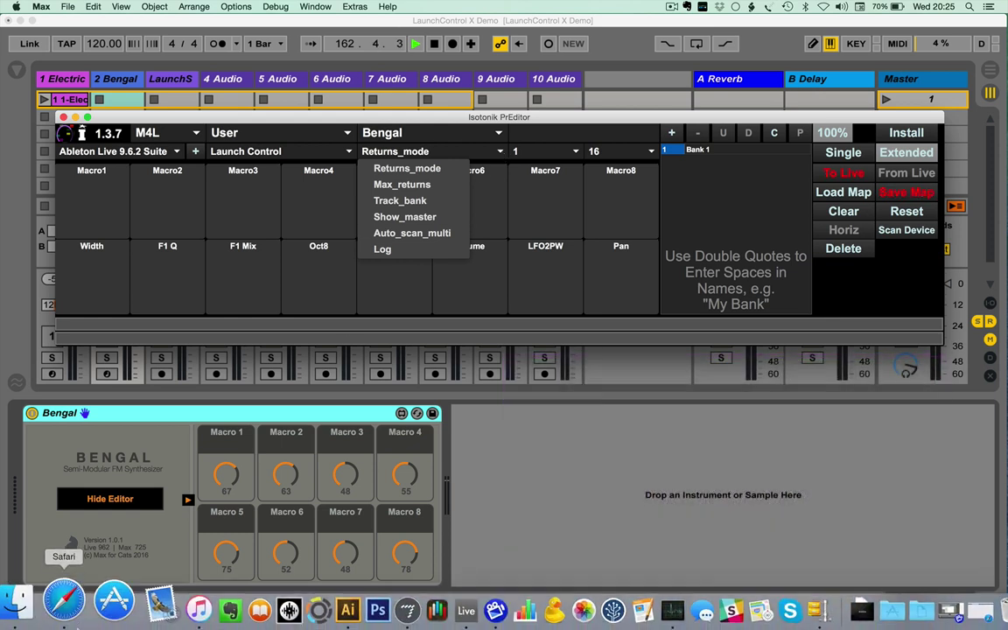
In Finder, open the Live 9.6.2 Suite package's Contents/App-Resources/MIDI Remote Scripts folder
left_click(42, 612)
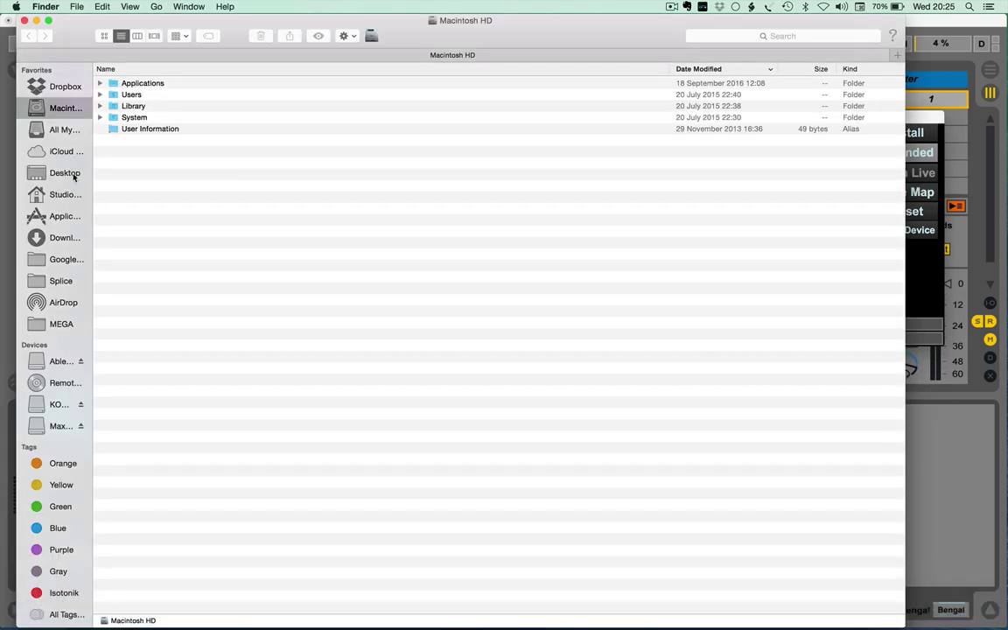
left_click(64, 88)
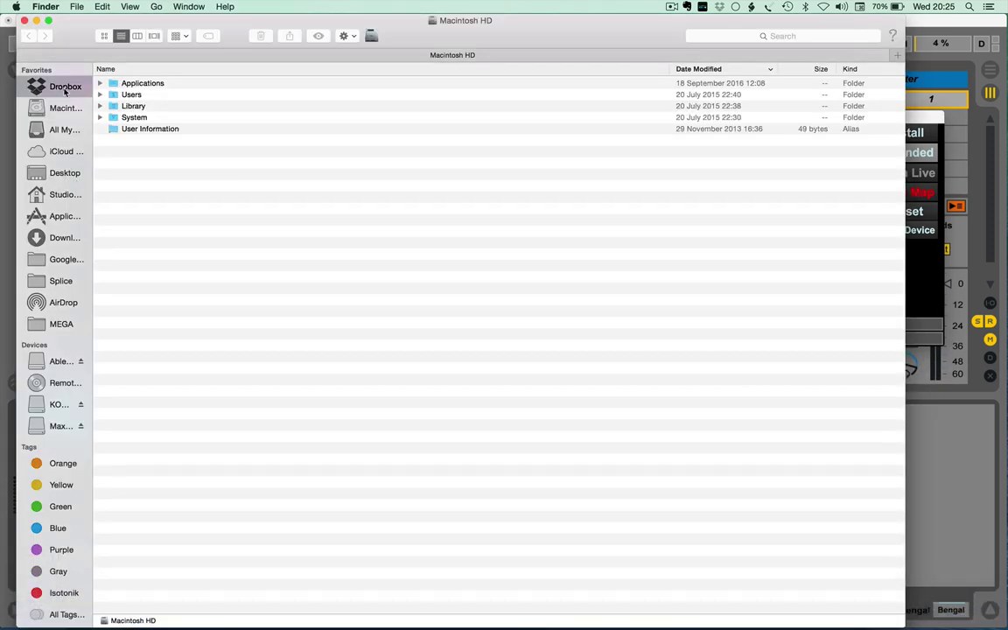
left_click(61, 216)
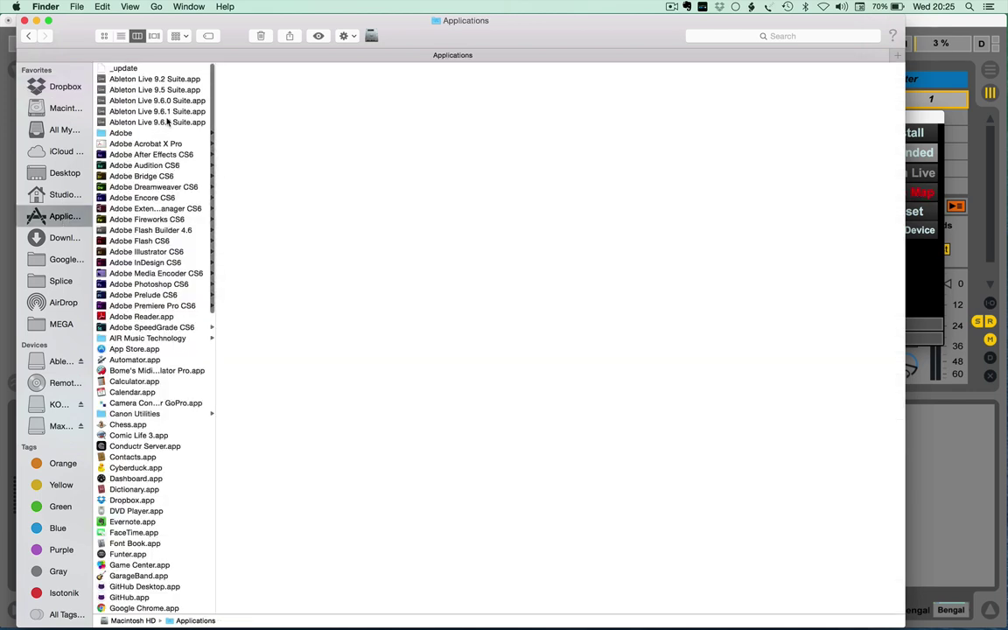
left_click(166, 121)
right_click(167, 122)
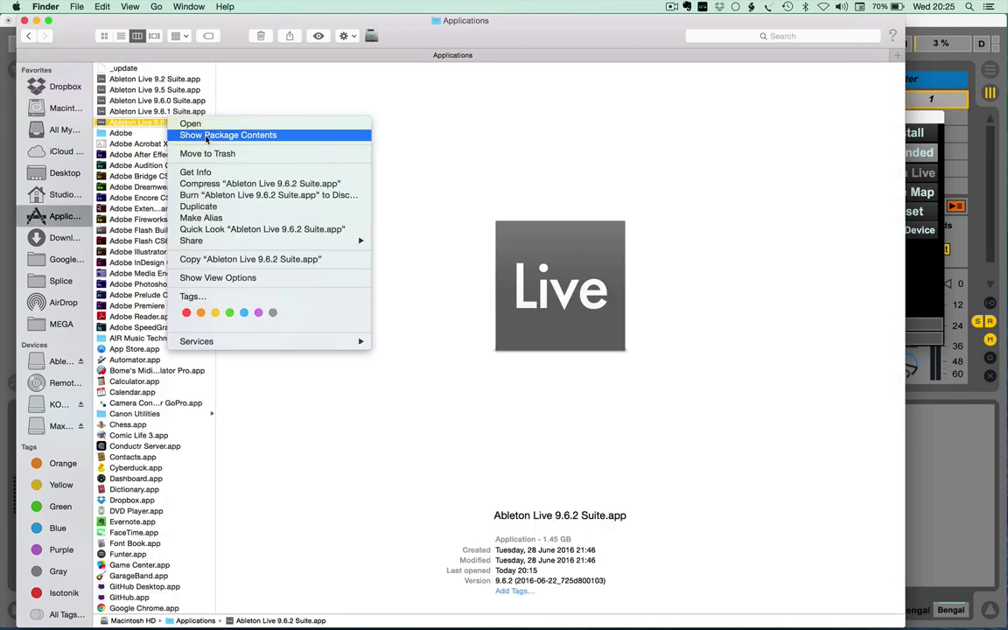
left_click(206, 136)
left_click(138, 69)
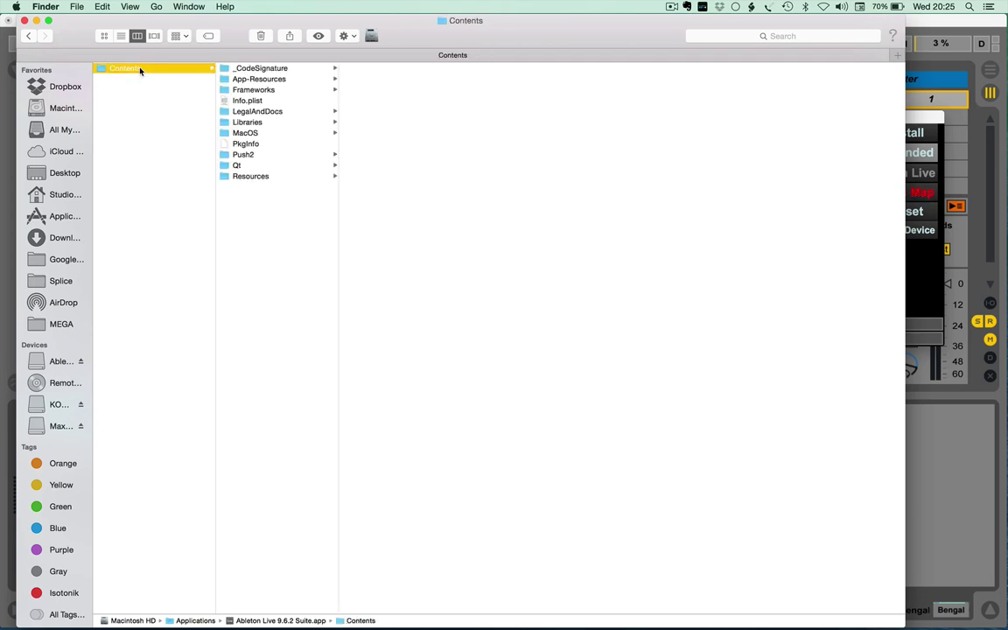
left_click(272, 81)
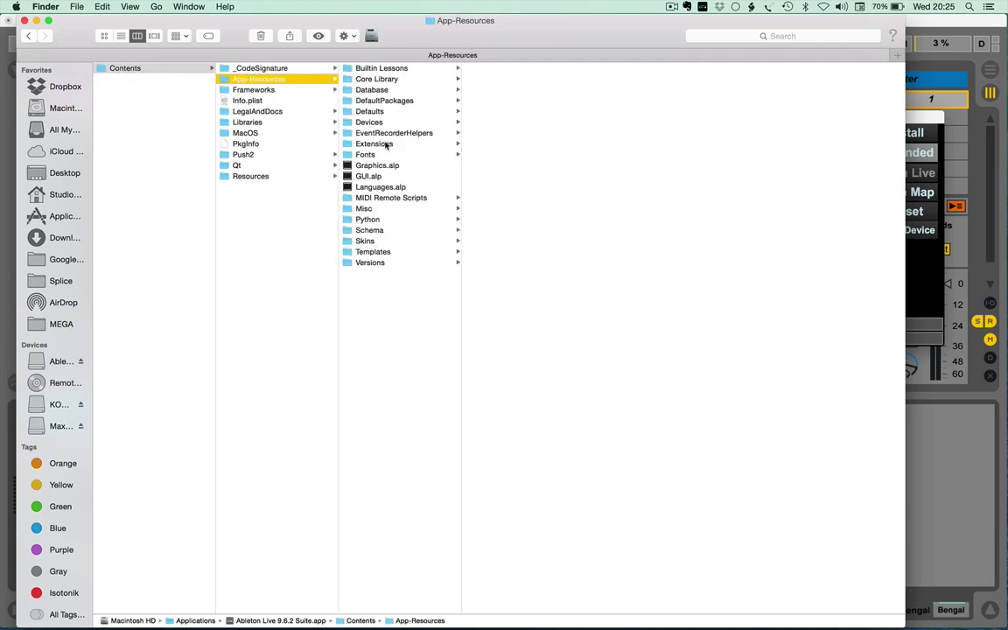
left_click(390, 197)
Preview config.txt in the Launch_Control_X script folder, then close the Finder window
scroll(525, 236, "down", 10)
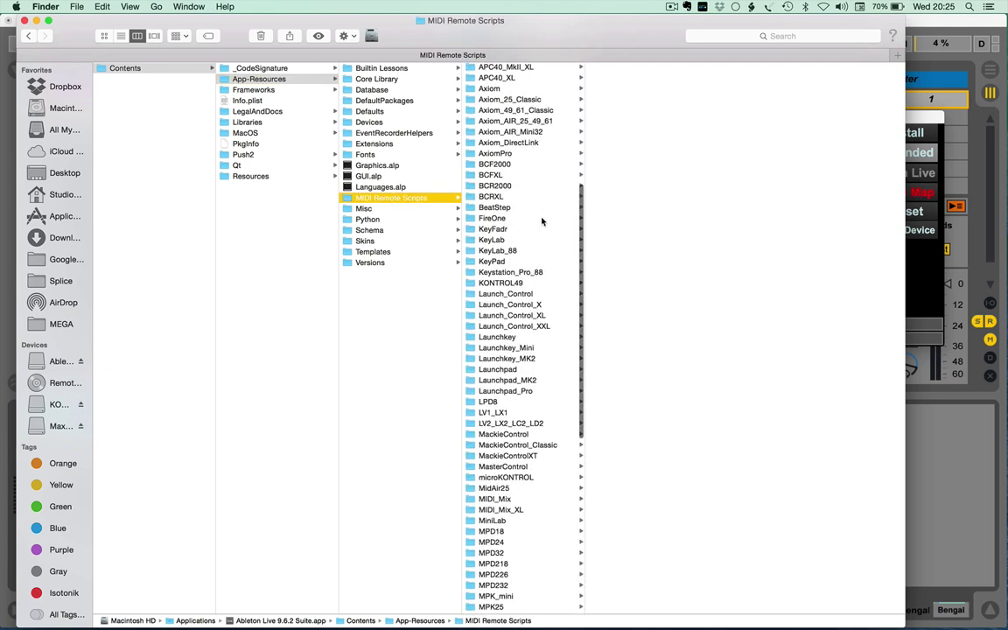
left_click(525, 299)
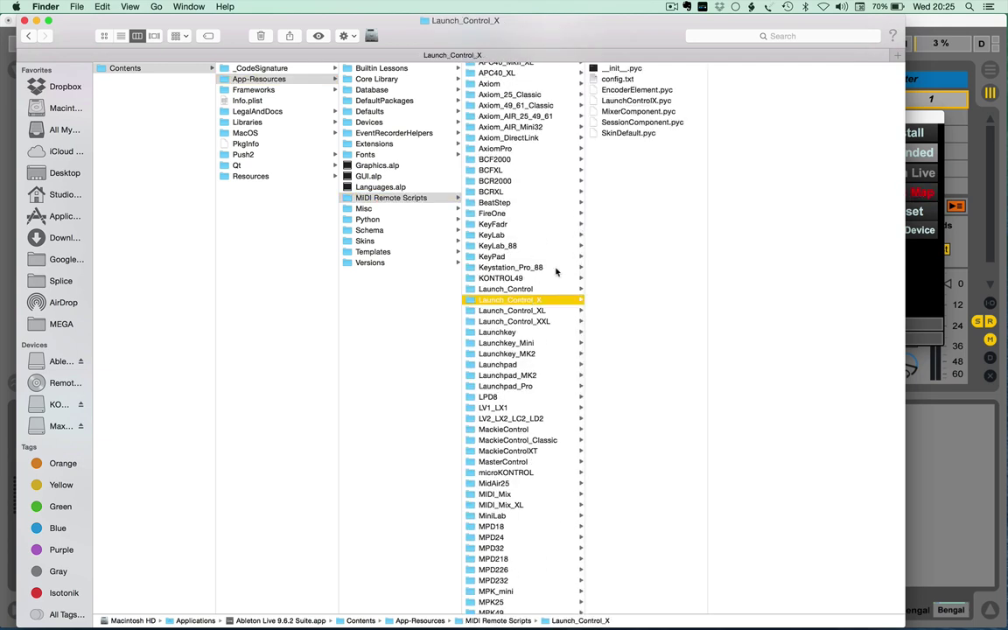
left_click(623, 80)
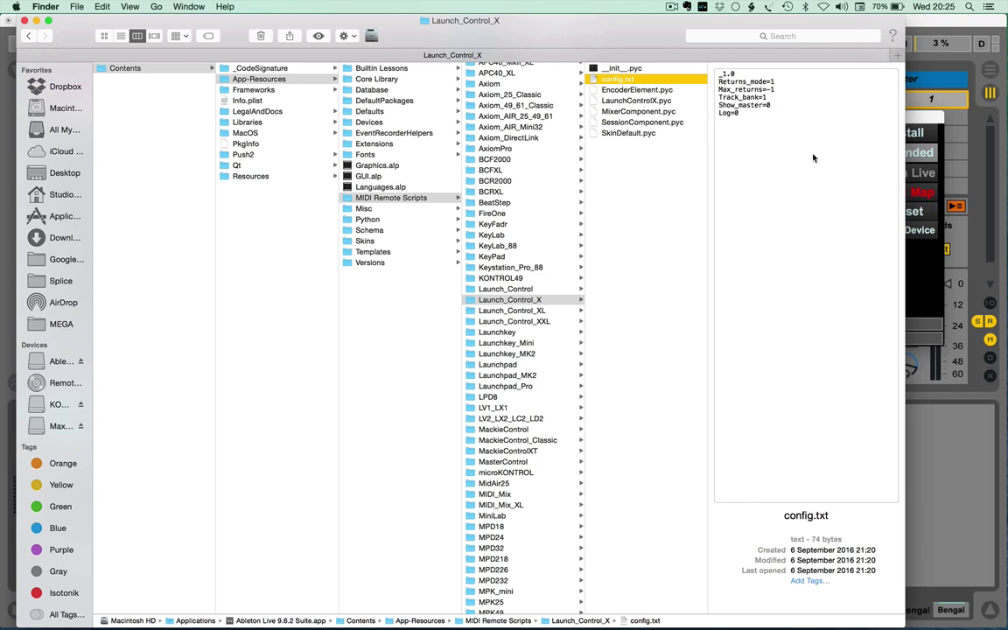
left_click(24, 20)
left_click(471, 152)
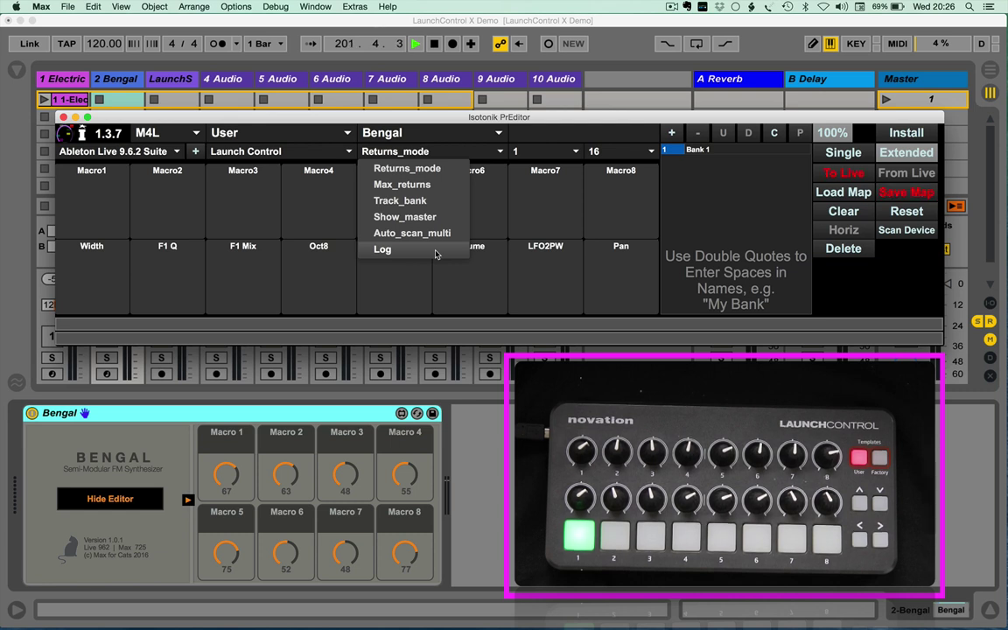
left_click(62, 116)
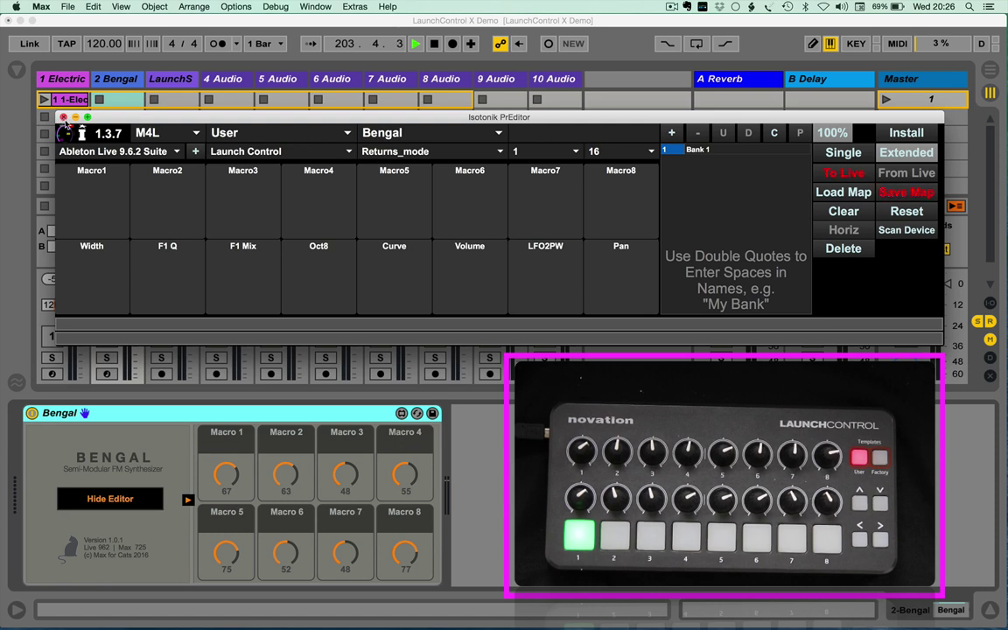
Close PrEditor and select the LaunchSync track to show the LaunchSync-PRO-XL-Audio-2.1.6 device
left_click(62, 116)
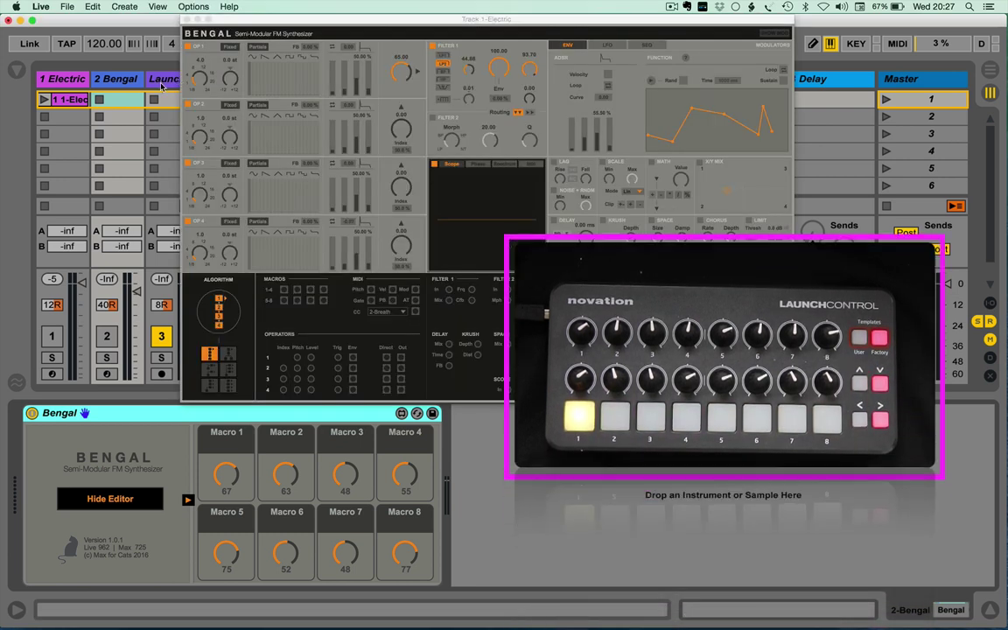
left_click(177, 81)
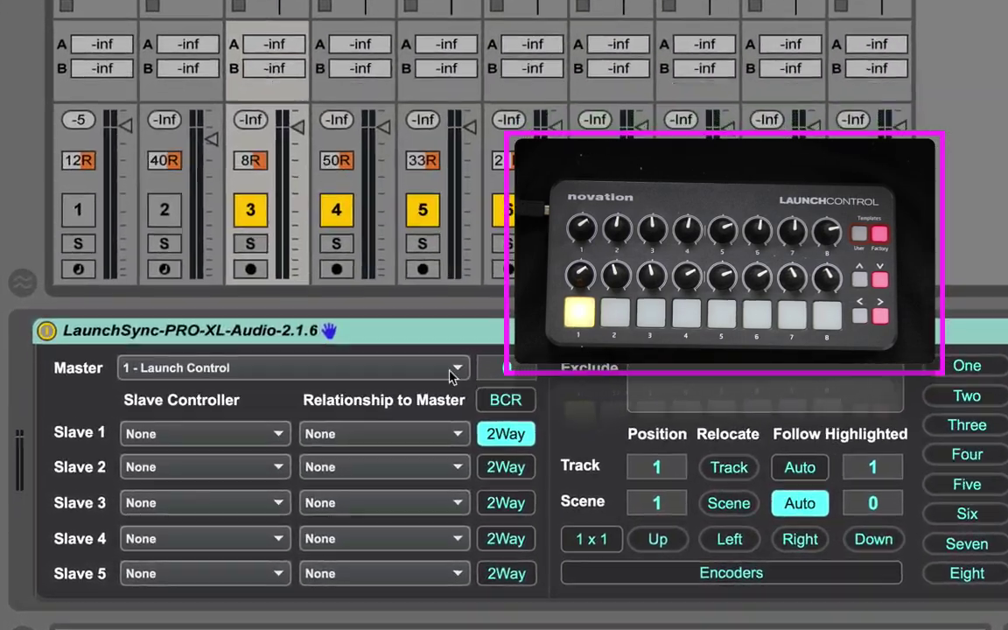
Keep 1 - Launch Control as master, review Slave 1's options, and leave 2Way sync on
left_click(343, 416)
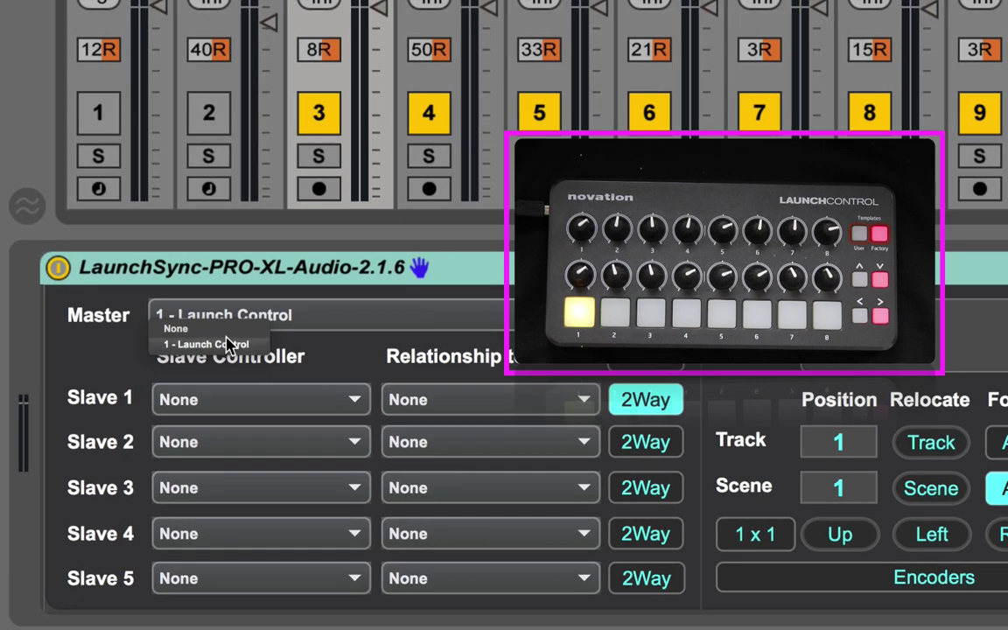
left_click(114, 365)
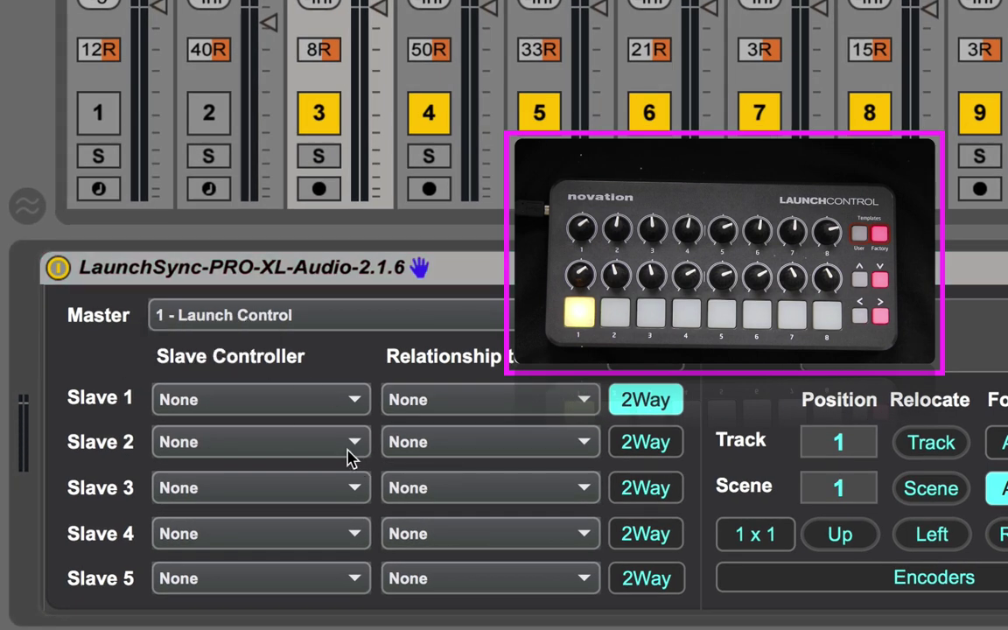
left_click(326, 410)
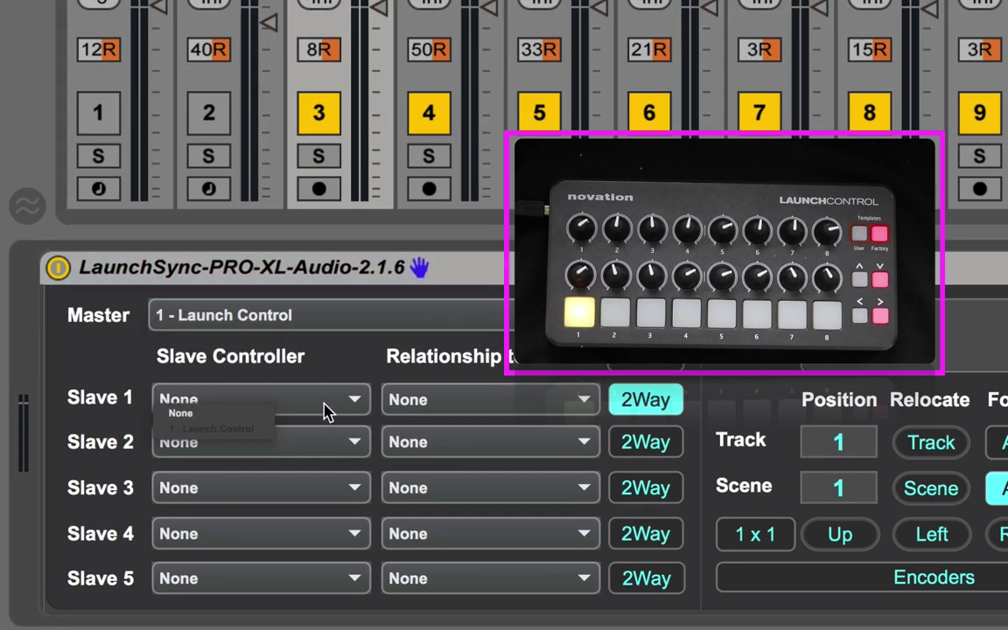
left_click(550, 407)
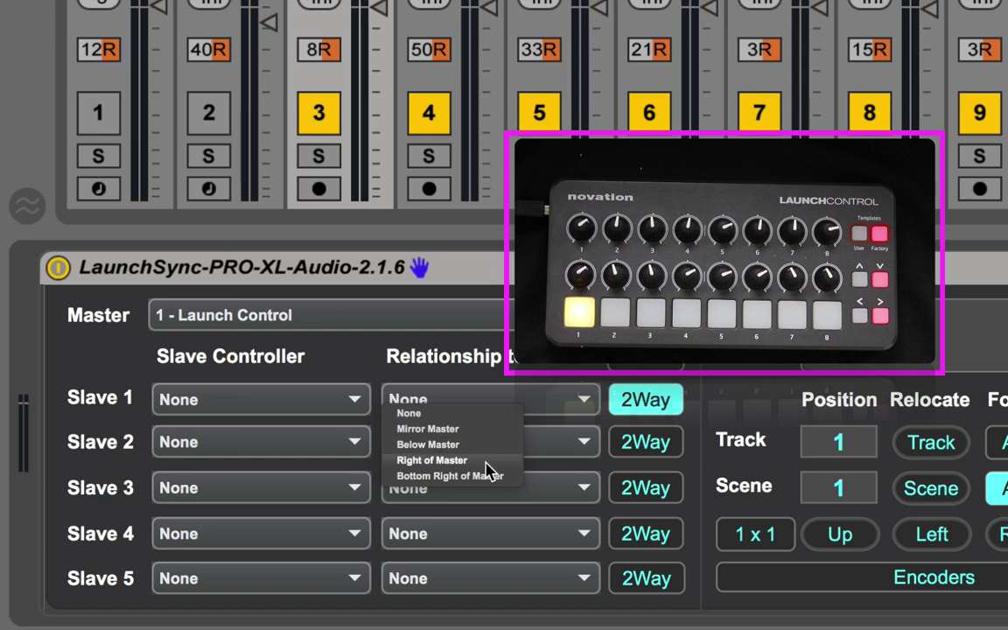
left_click(673, 402)
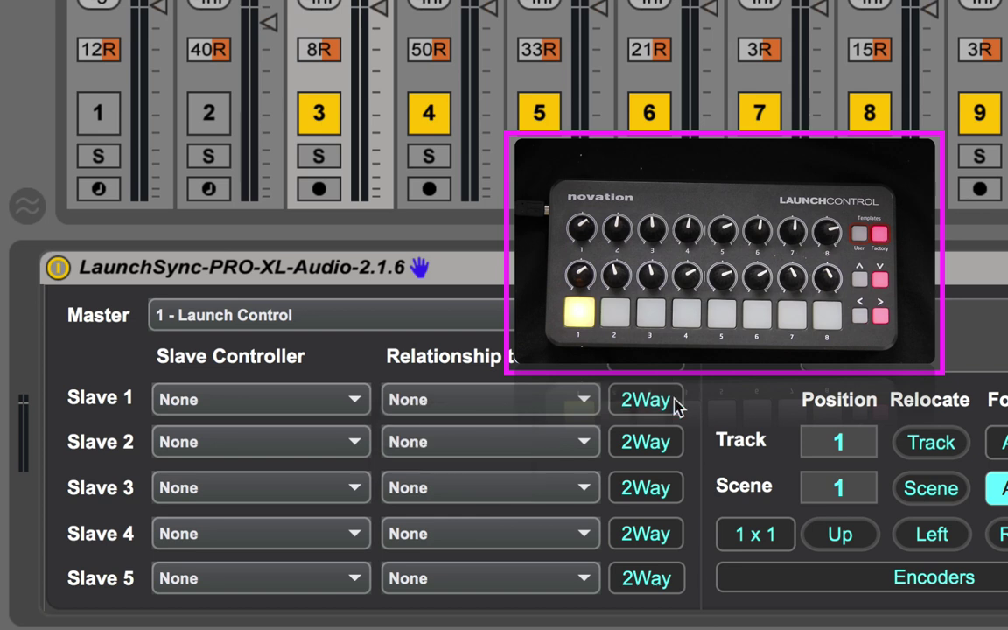
left_click(676, 405)
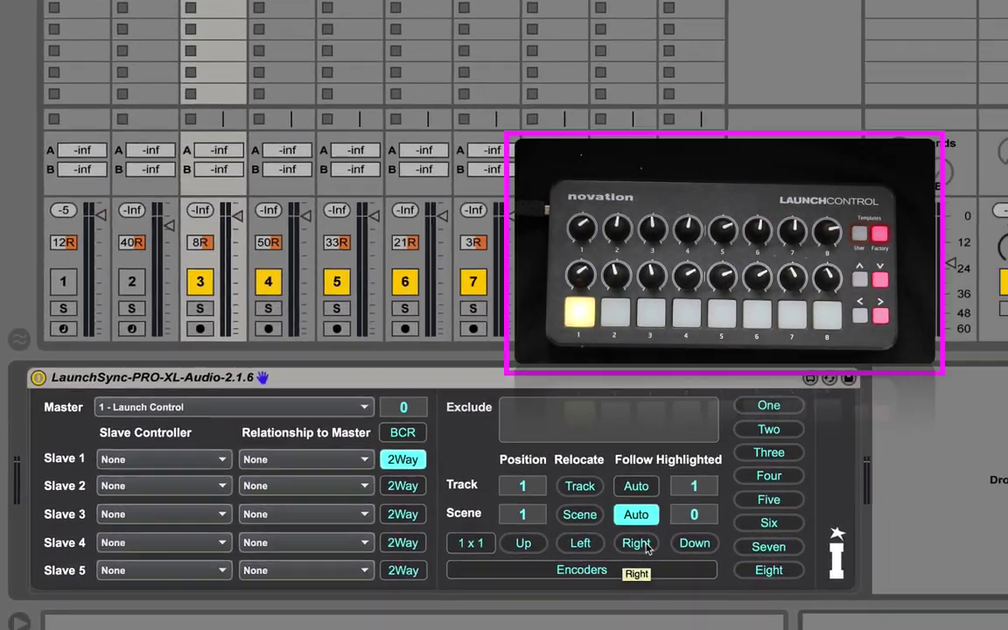
Shift the LaunchSync control area one track right and one scene down to Track 2, Scene 2
left_click(636, 542)
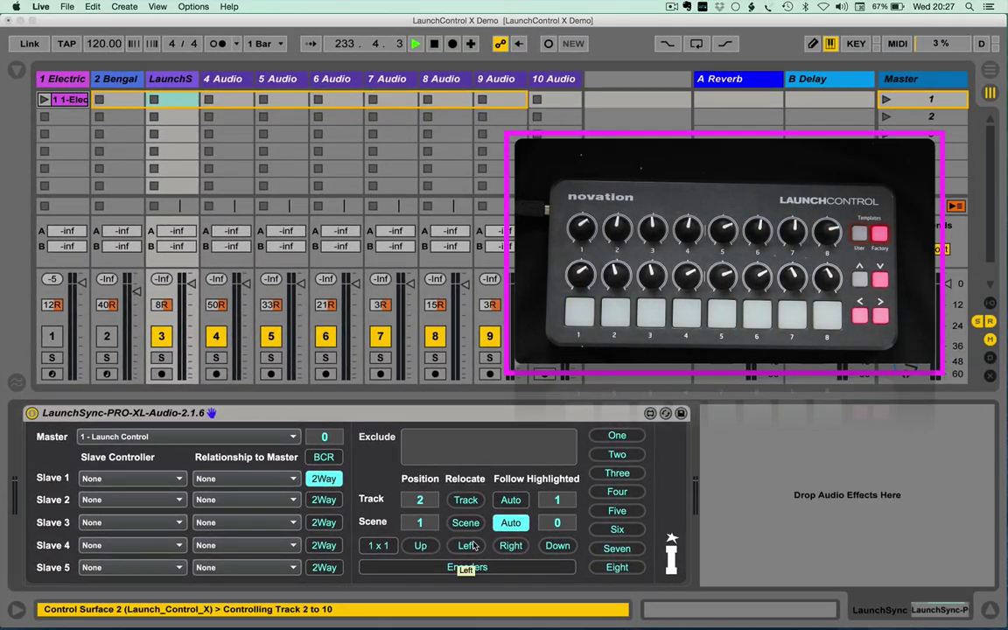
left_click(558, 545)
left_click(557, 545)
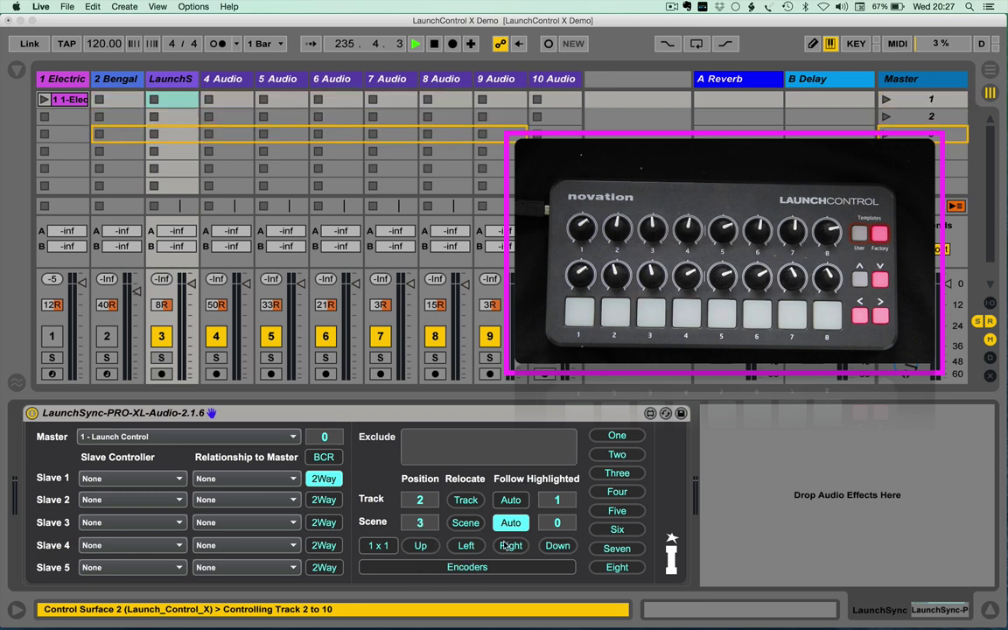
left_click(419, 545)
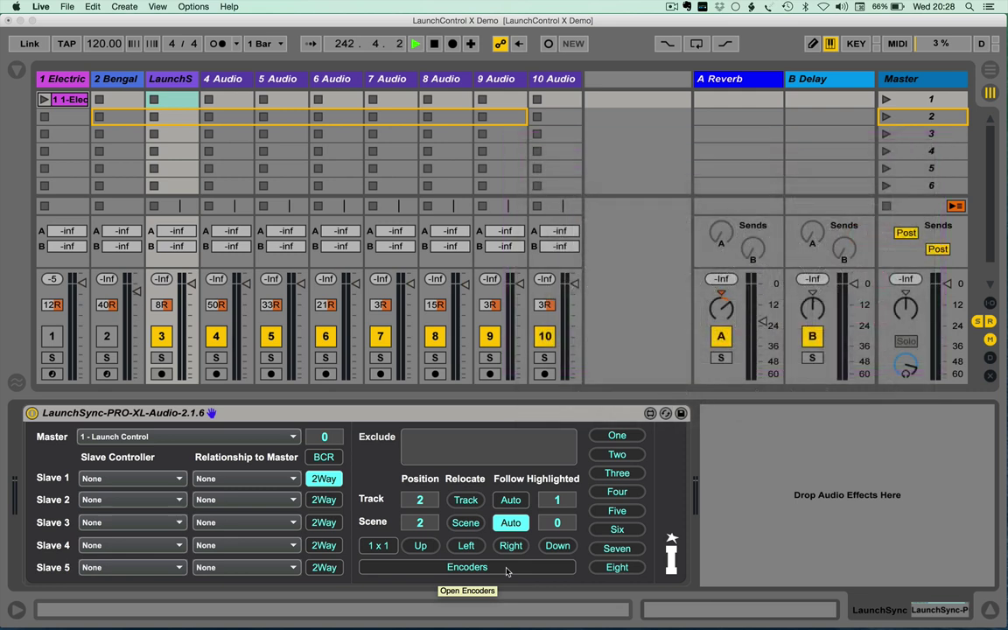
left_click(506, 568)
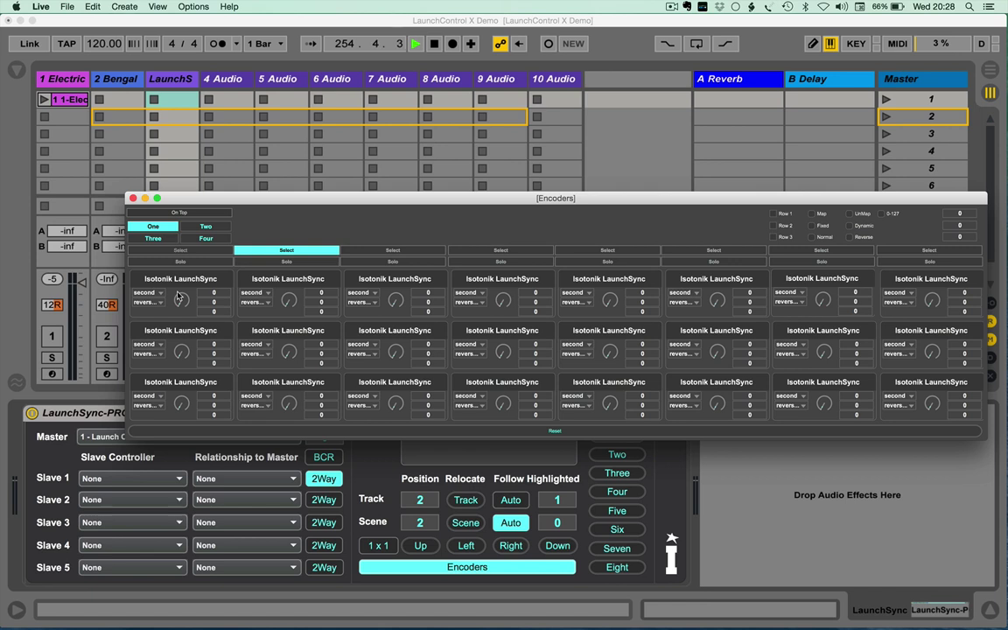
left_click(132, 199)
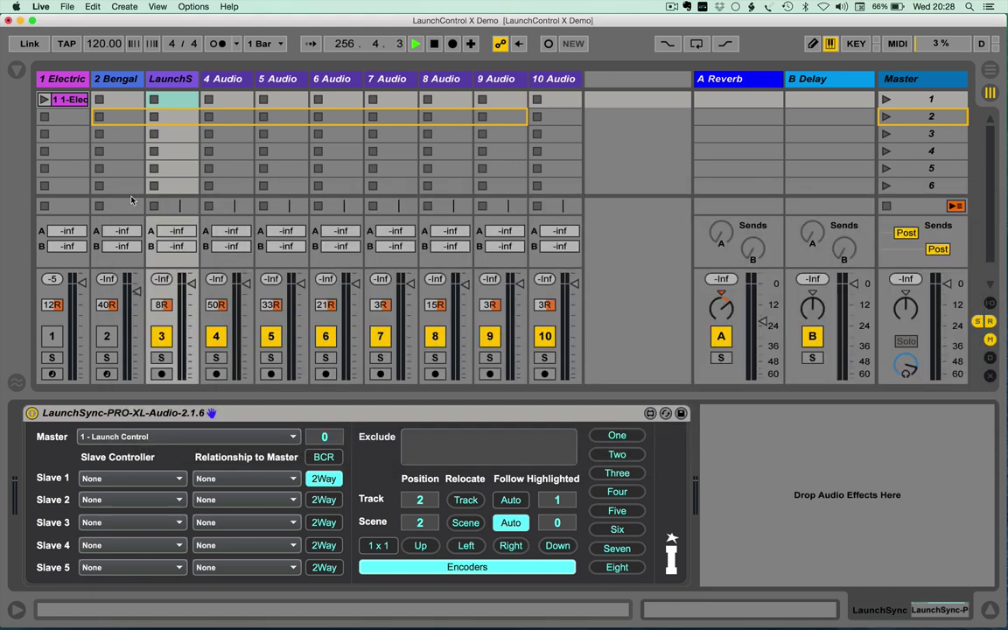